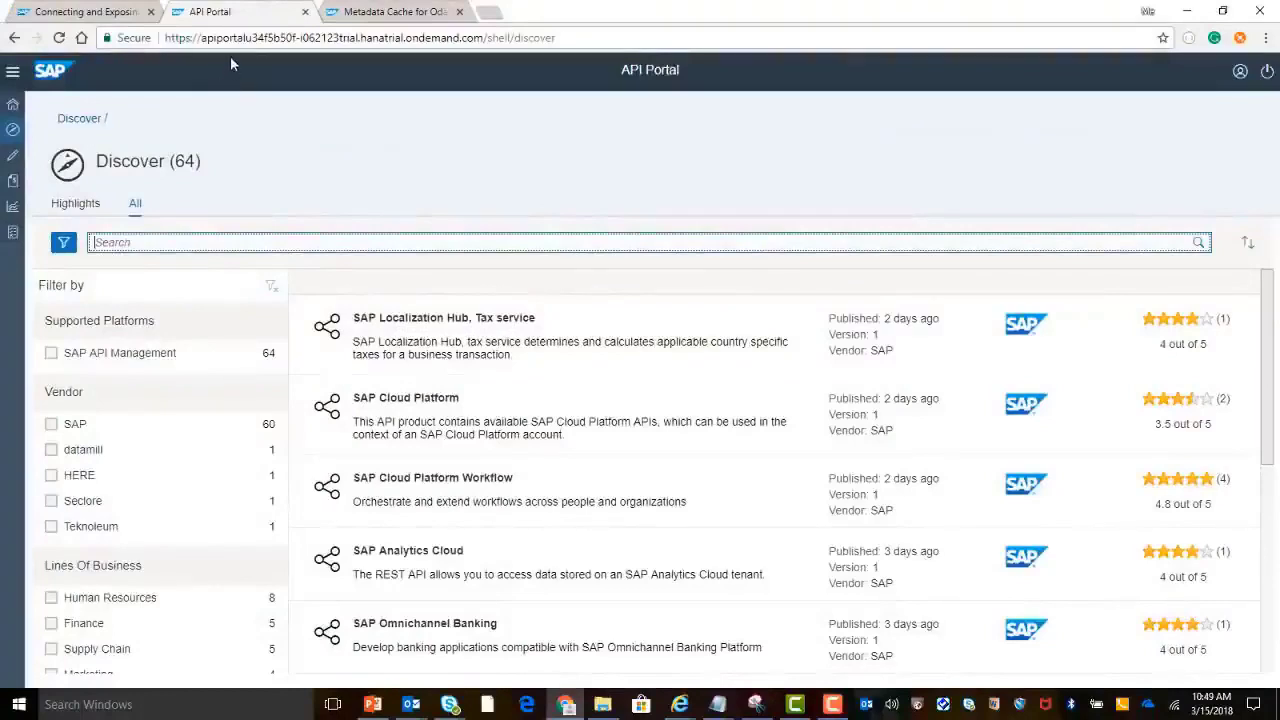
- Find the Metadata Cache for Odata APIs package by searching all Discover content for "metadata cache", and view it in API Business Hub
left_click(66, 118)
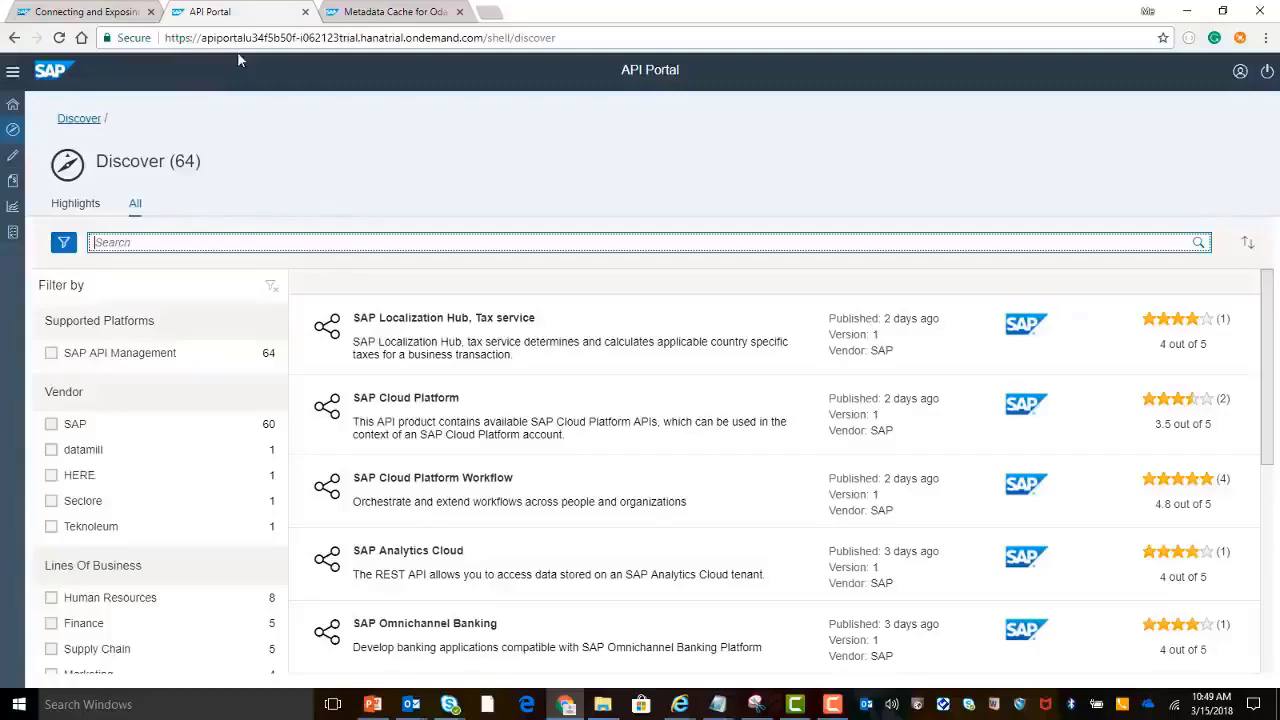
left_click(134, 205)
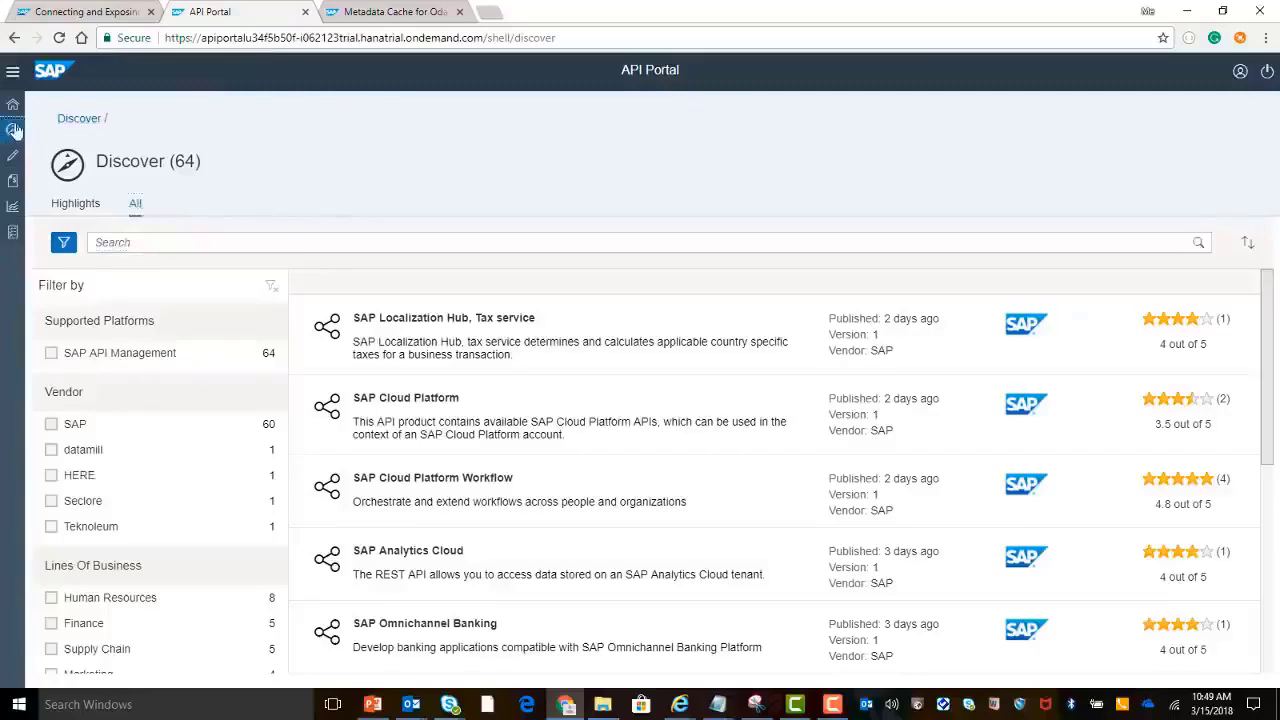
left_click(261, 241)
type("metadata cache")
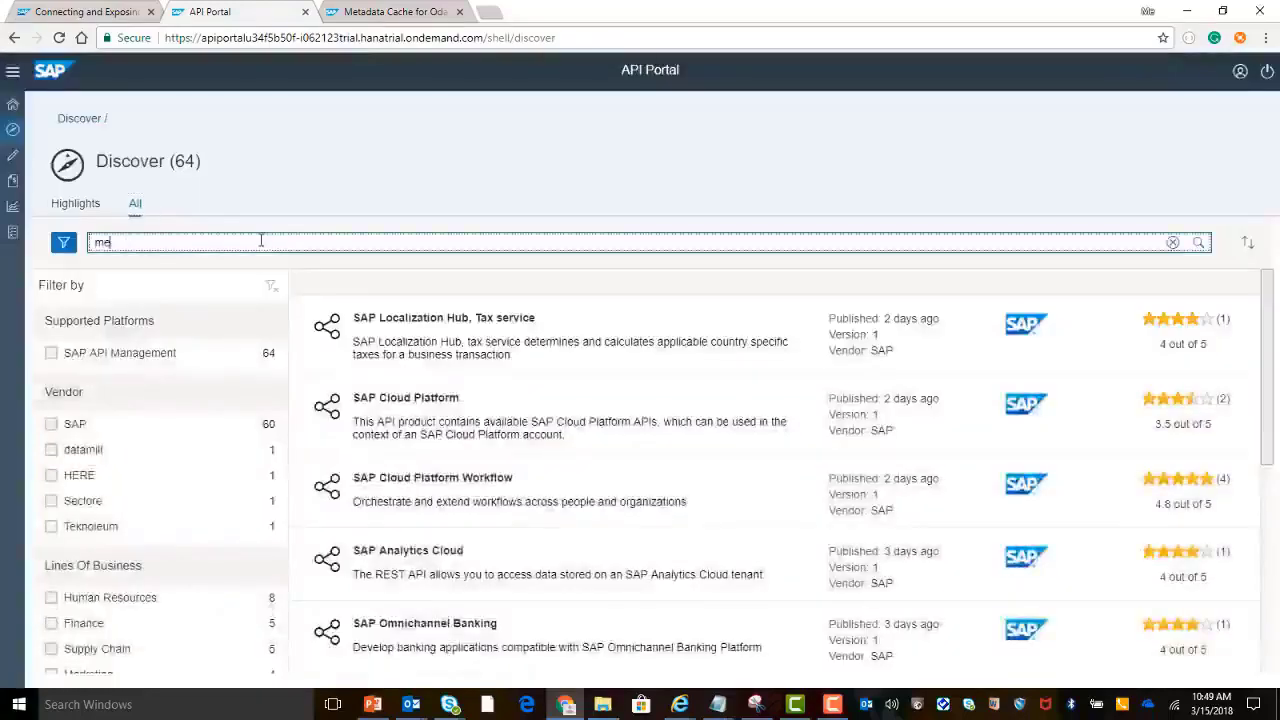
key("Return")
left_click(448, 362)
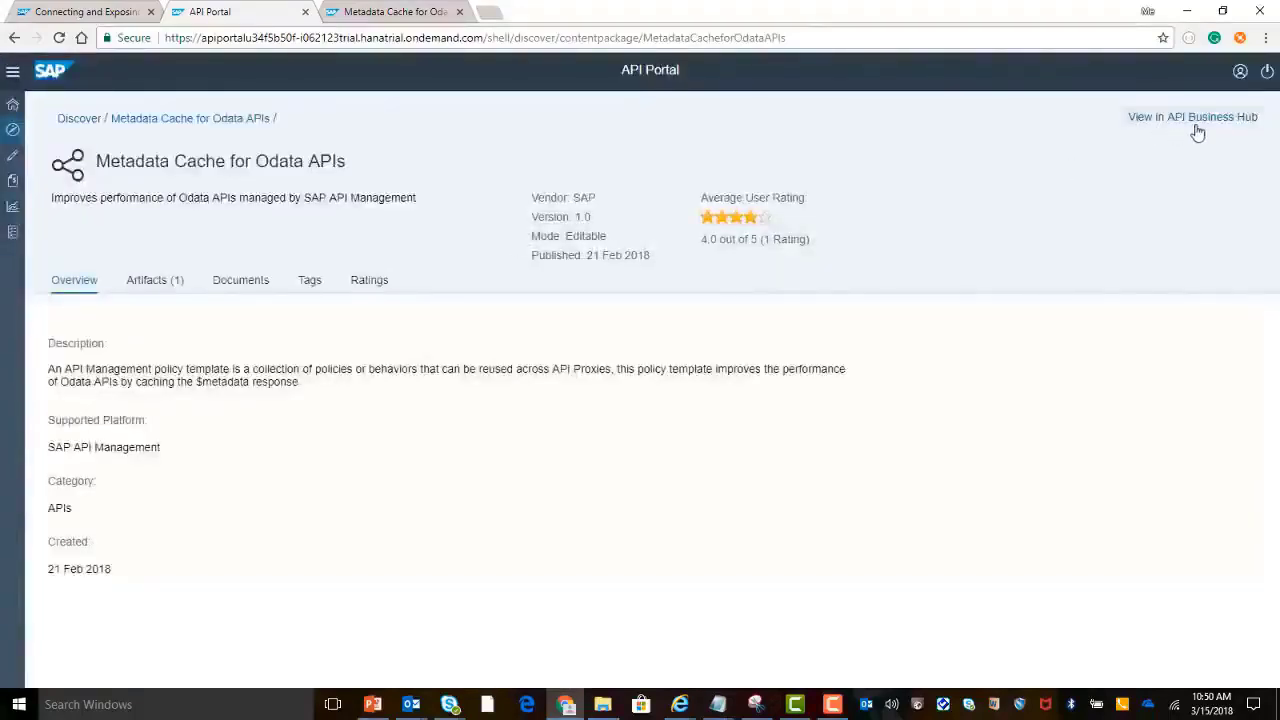
left_click(1198, 132)
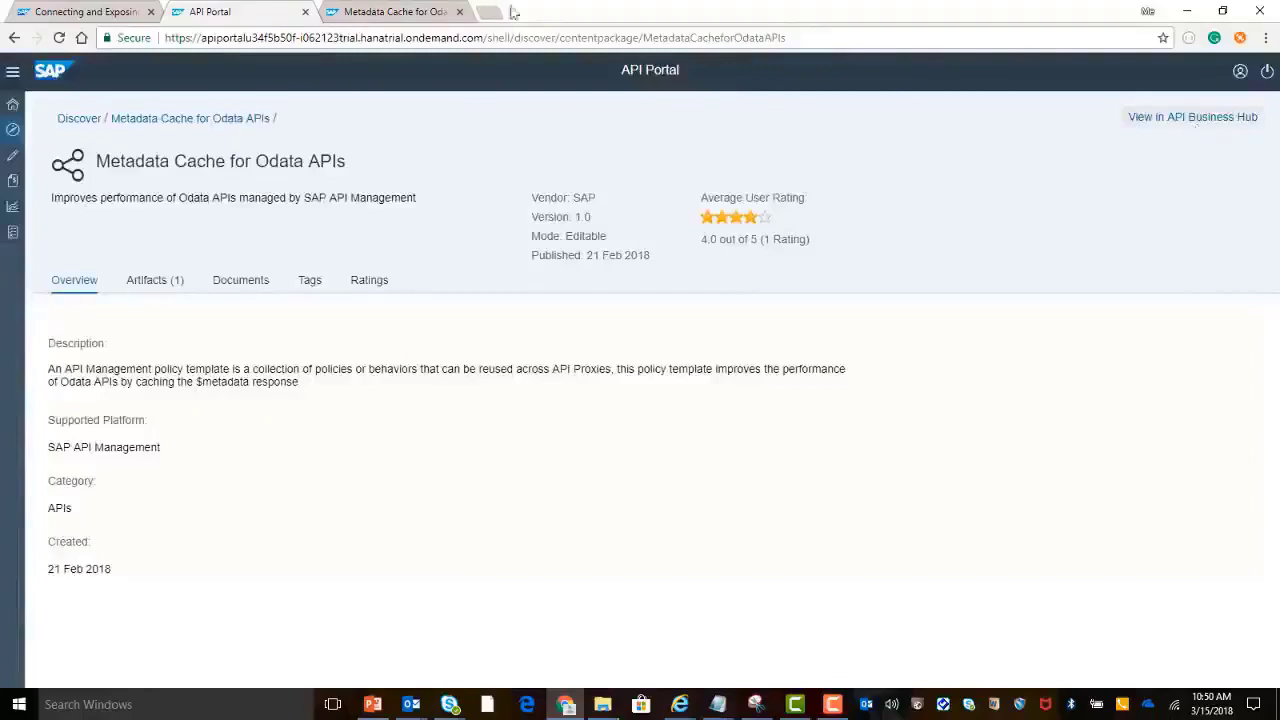
left_click(230, 10)
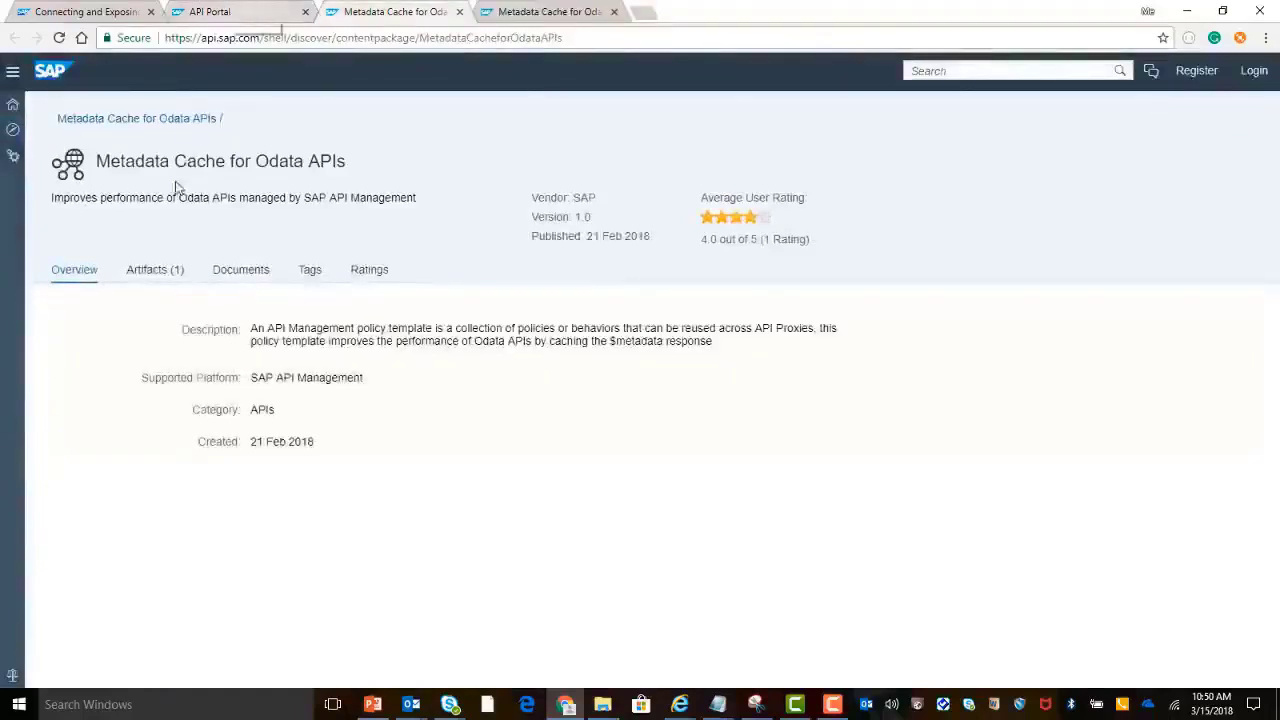
- Copy the cacheMetadata policy template from the package's artifacts in API Portal, and open the list of developed policy templates
left_click(155, 281)
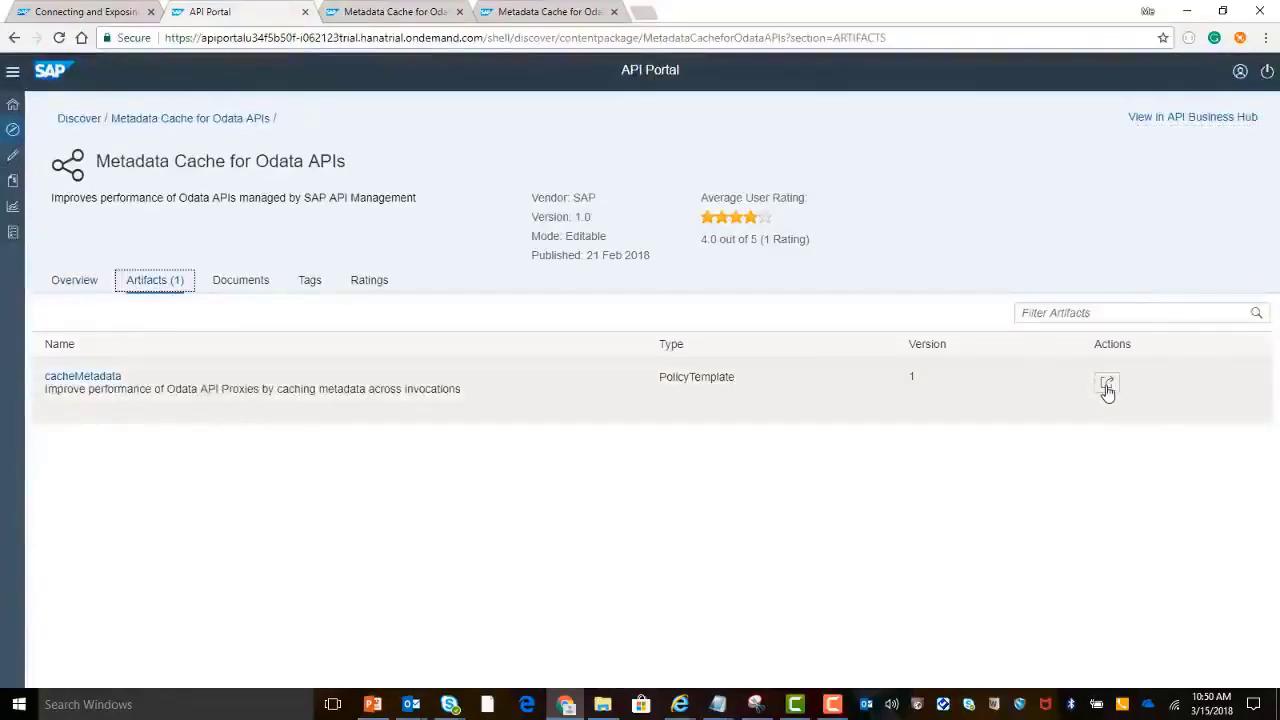
left_click(1107, 388)
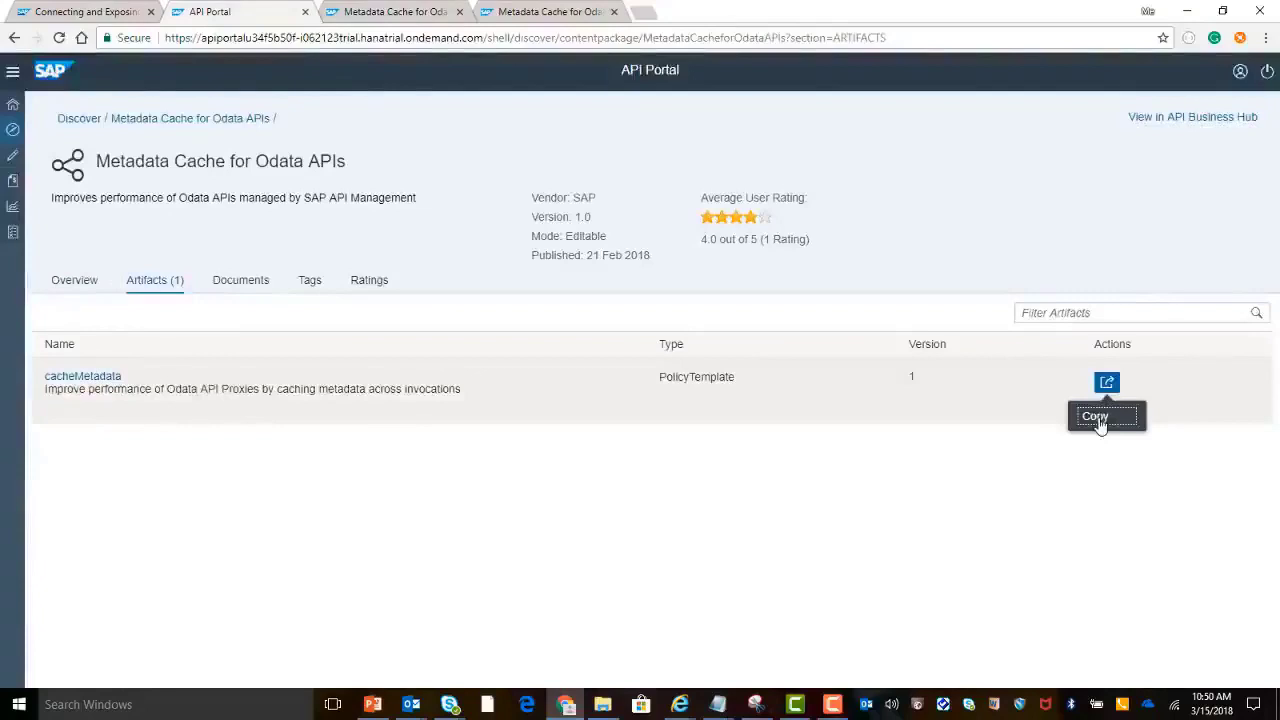
left_click(1098, 418)
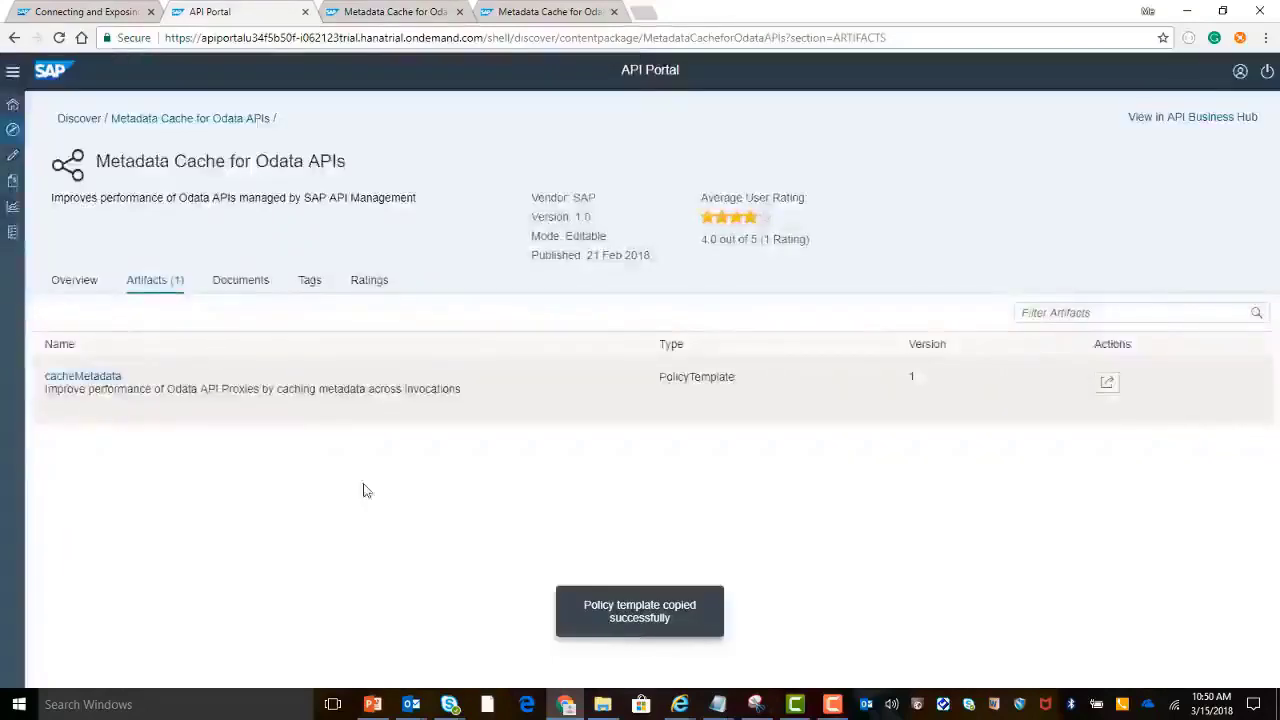
left_click(13, 155)
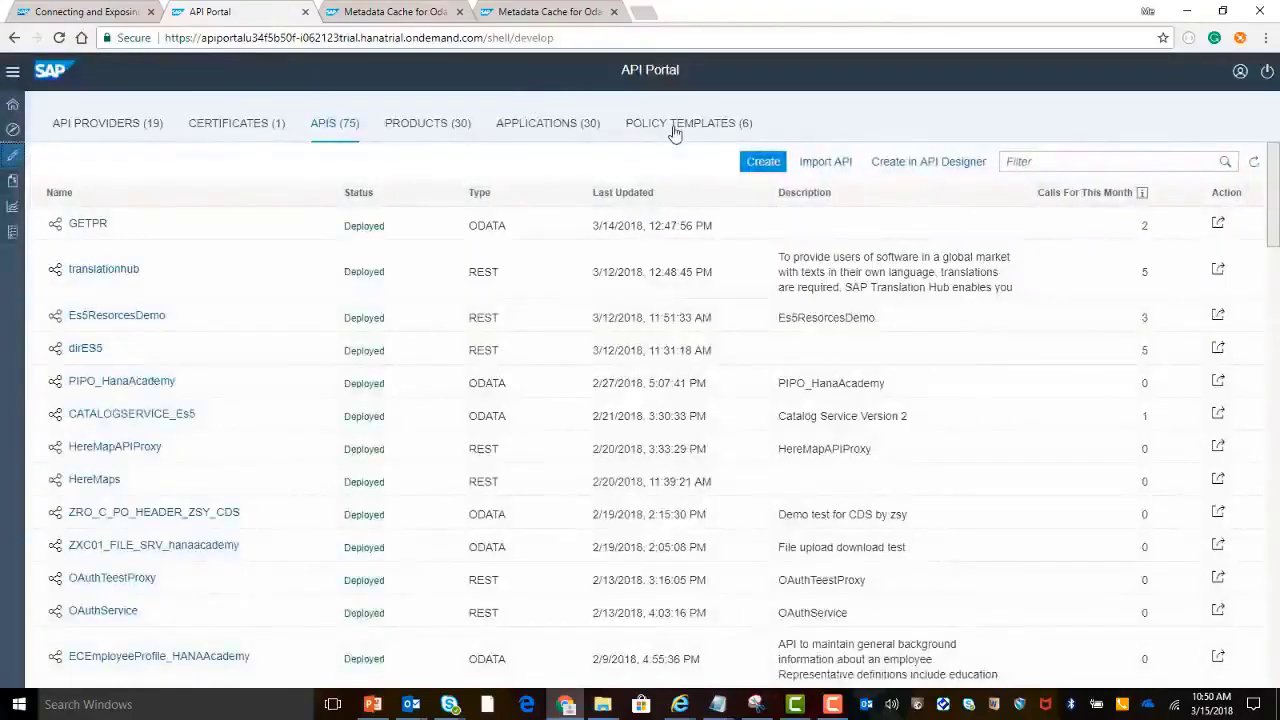
left_click(675, 133)
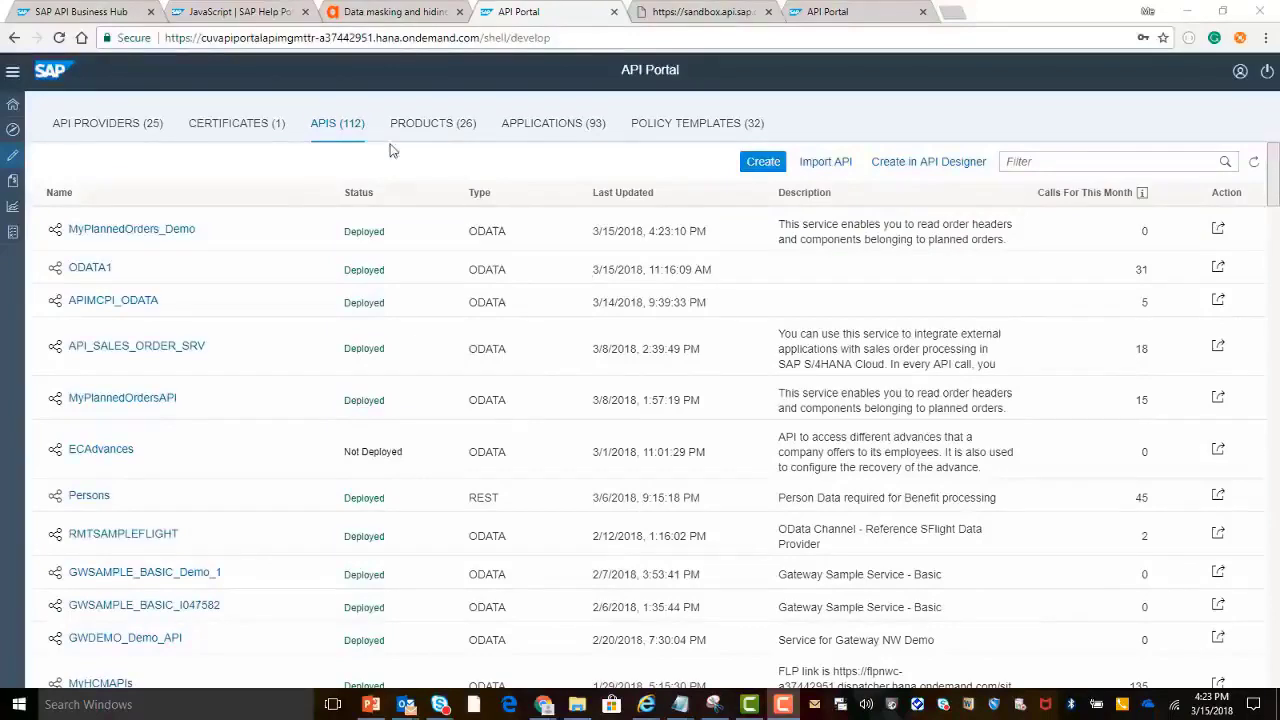
- Apply the cacheMetadata policy template to the policies of the MyPlannedOrders_Demo API
left_click(165, 234)
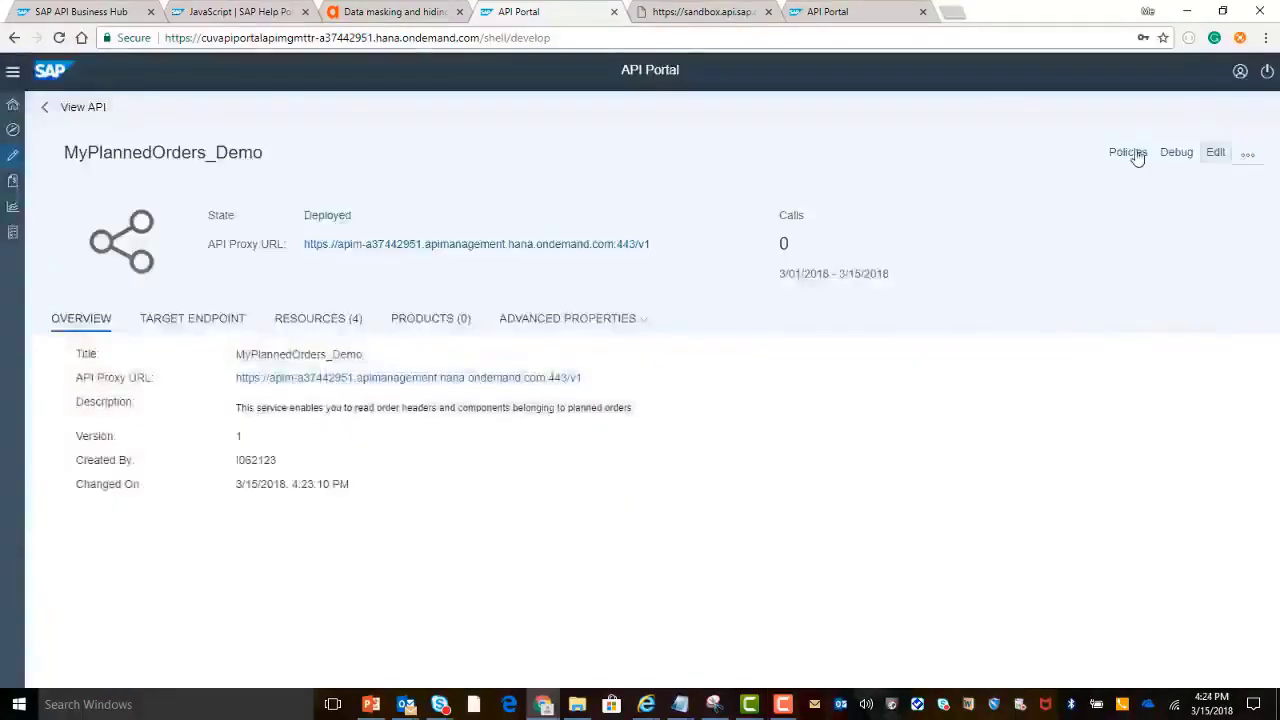
left_click(1128, 153)
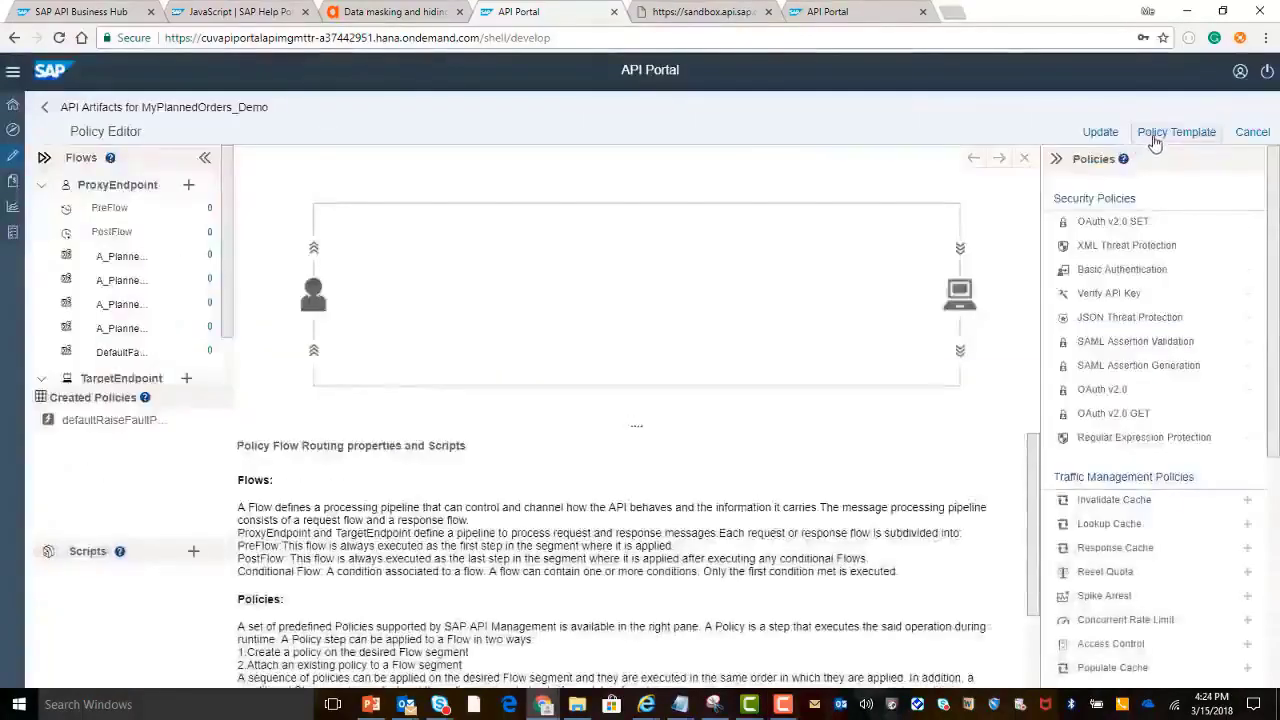
left_click(1156, 140)
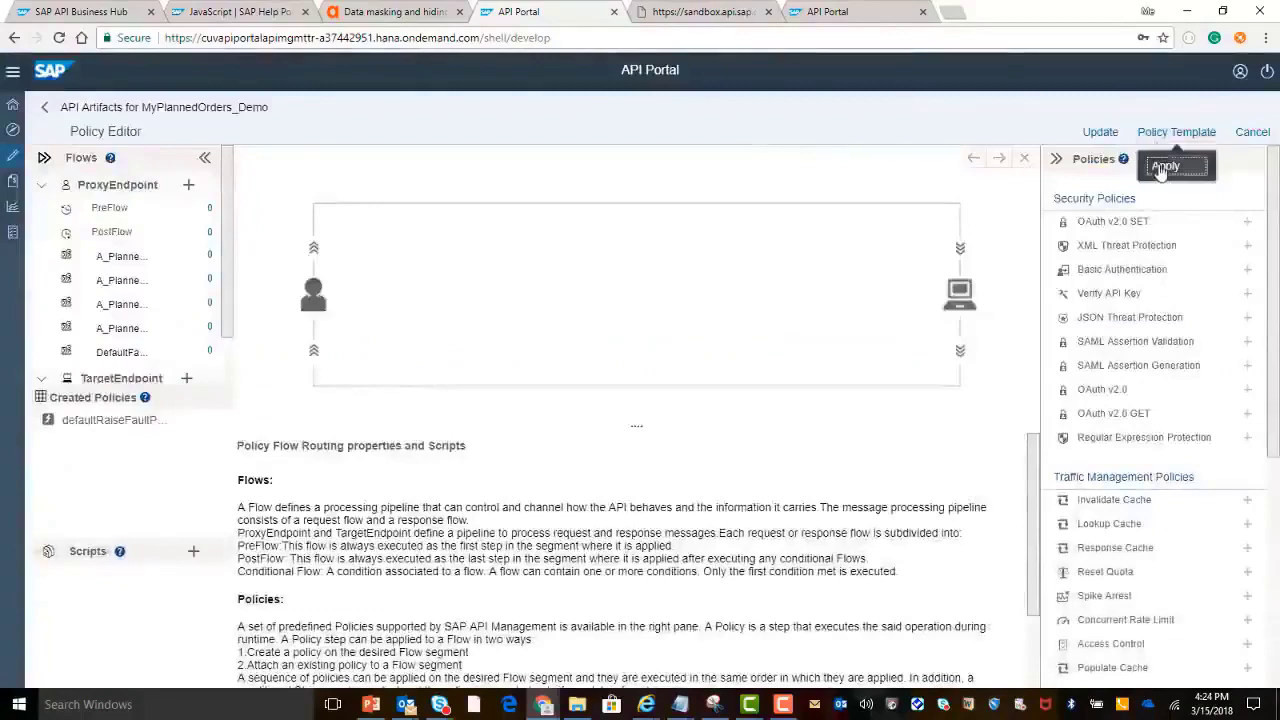
left_click(1164, 167)
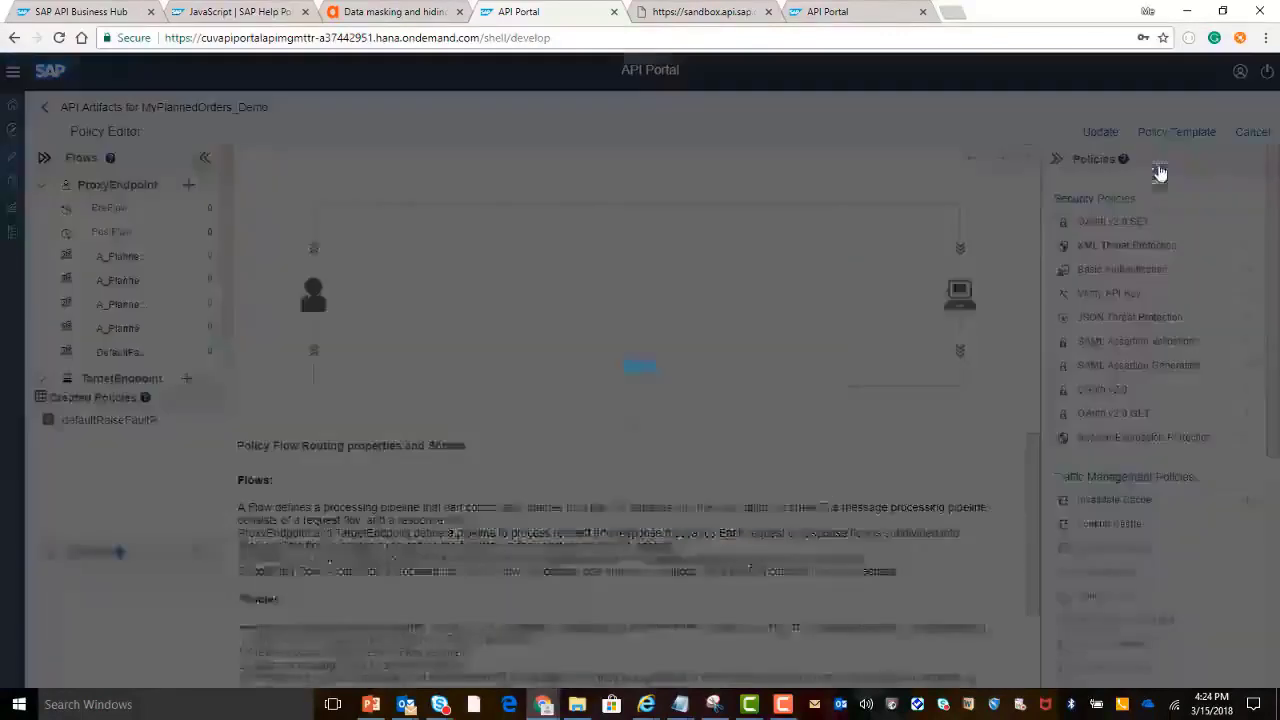
scroll(826, 395, "down", 5)
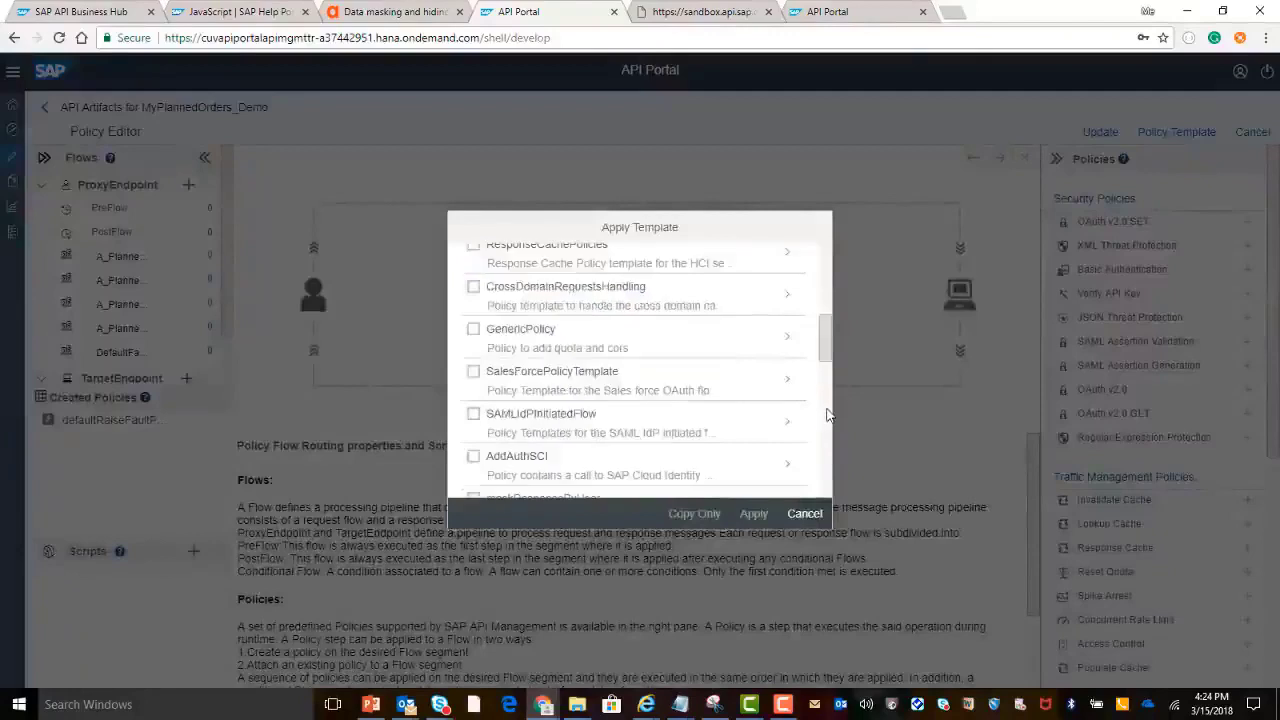
scroll(827, 472, "down", 3)
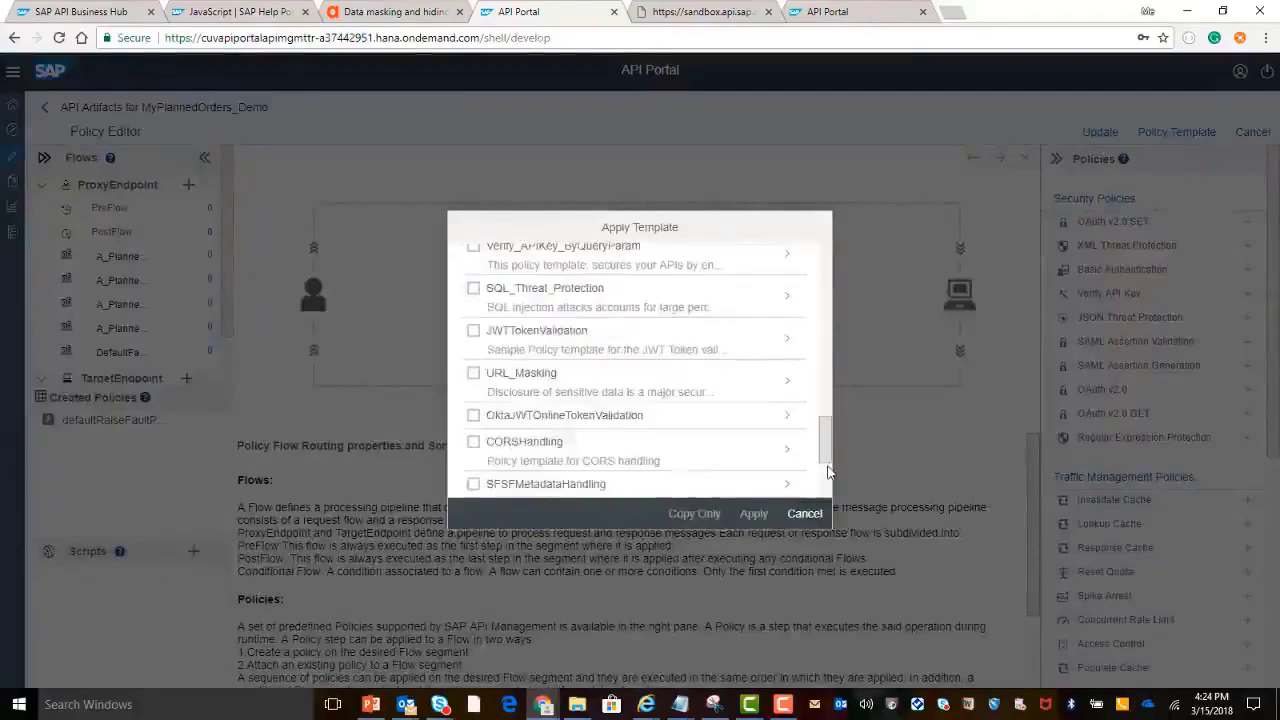
scroll(476, 462, "down", 3)
left_click(474, 461)
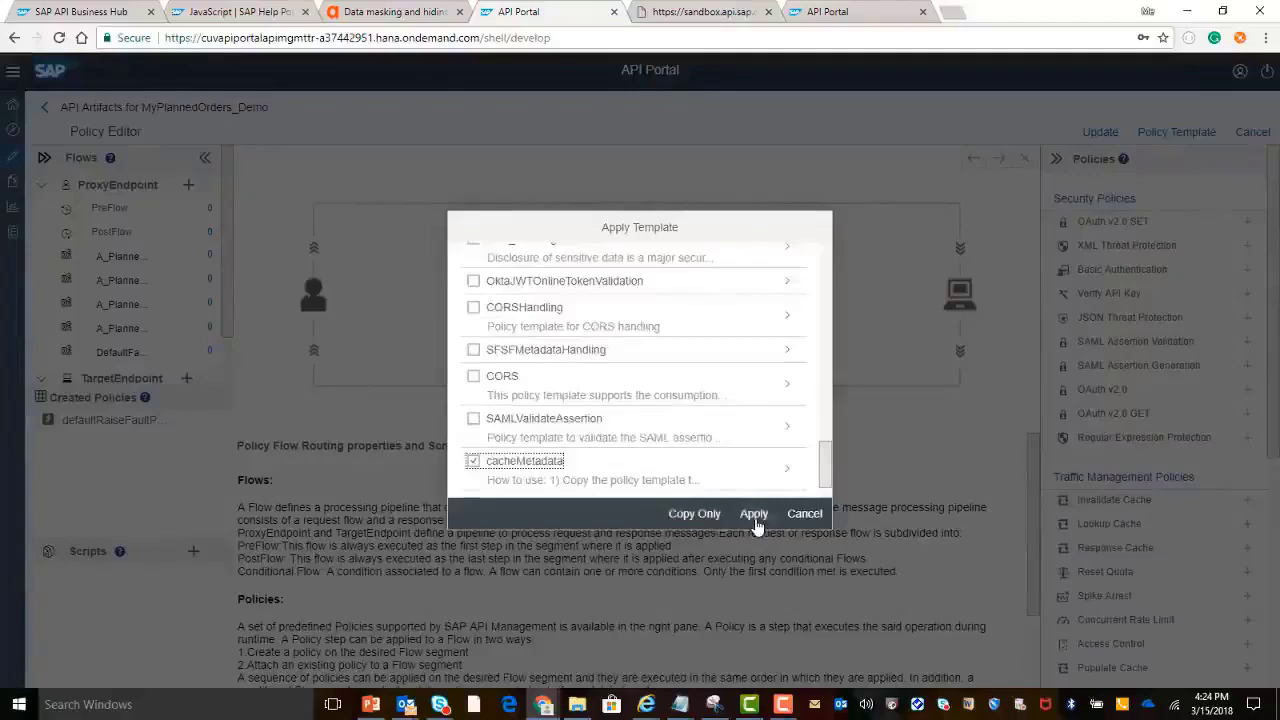
left_click(754, 514)
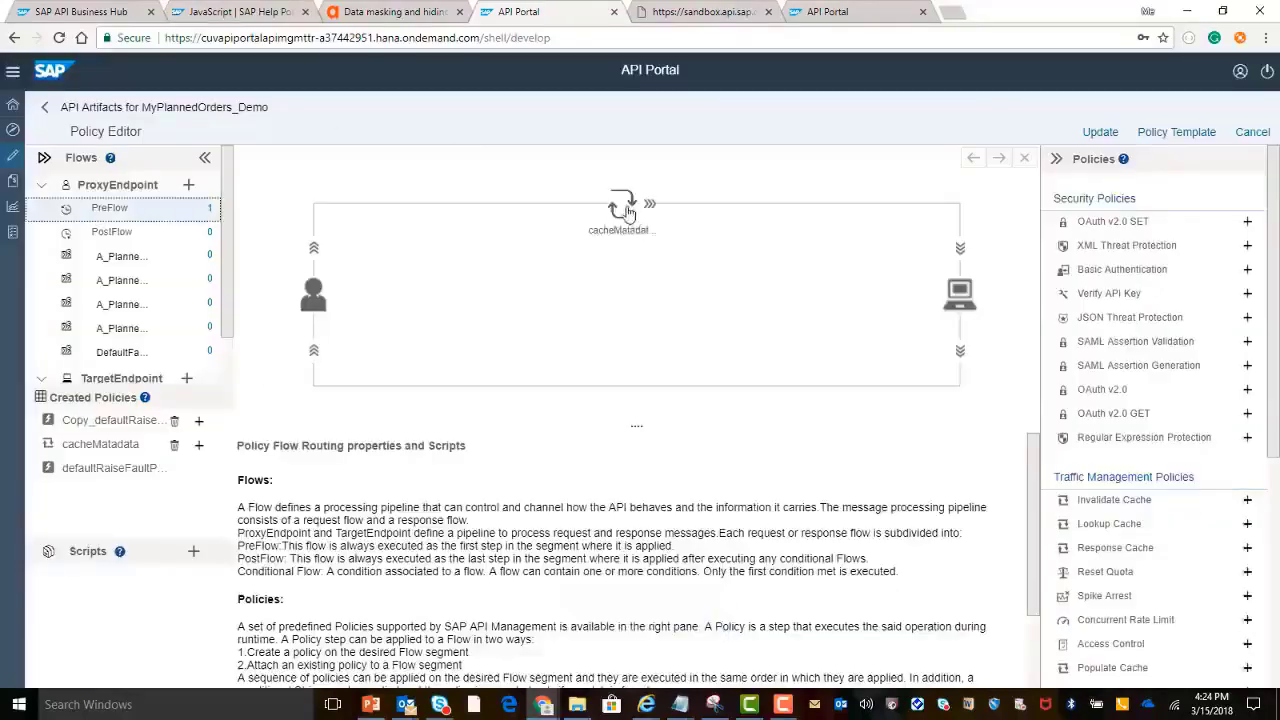
- Check the cacheMatadata policy in the ProxyEndpoint PreFlow and TargetEndpoint PostFlow, and update the API's policies
left_click(622, 207)
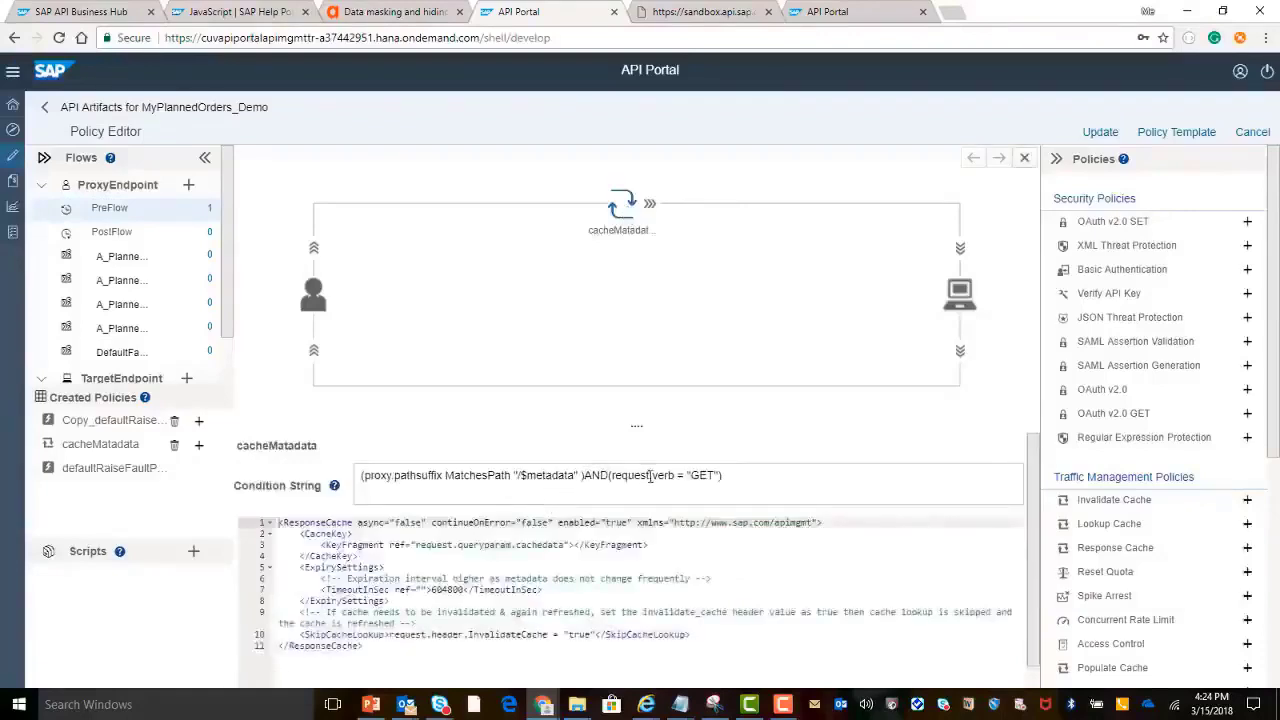
scroll(189, 374, "down", 1)
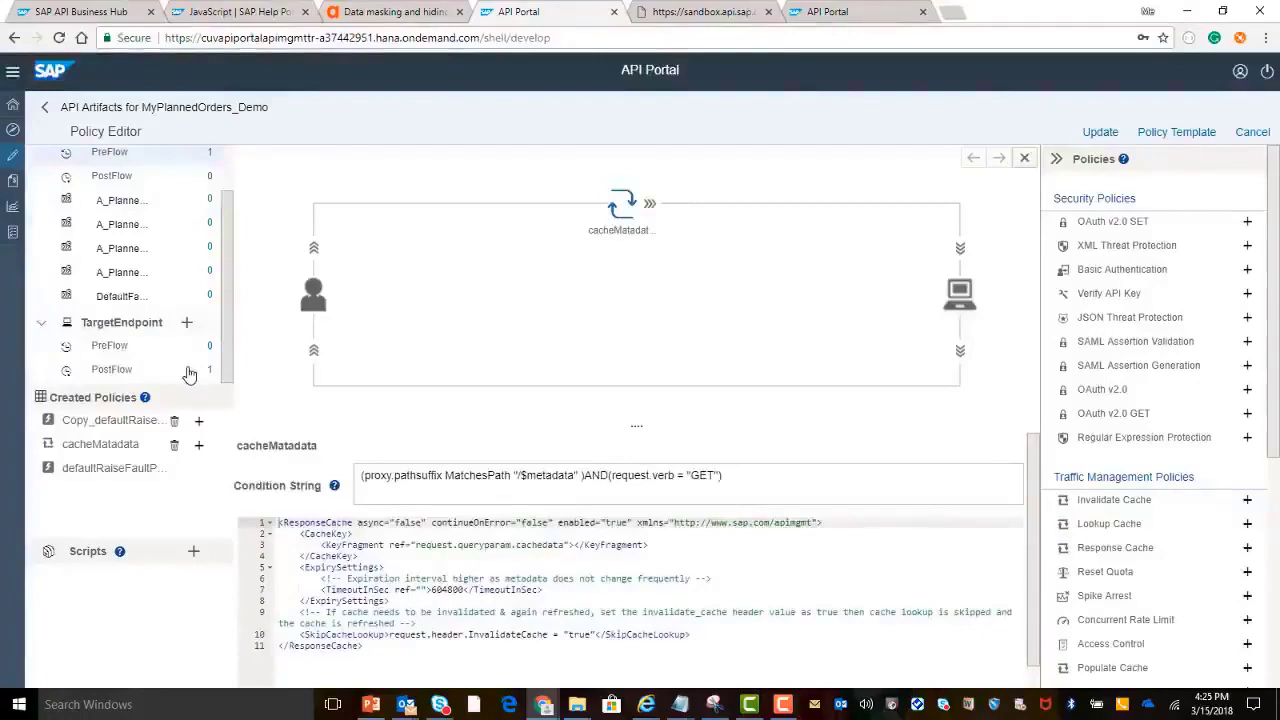
left_click(189, 374)
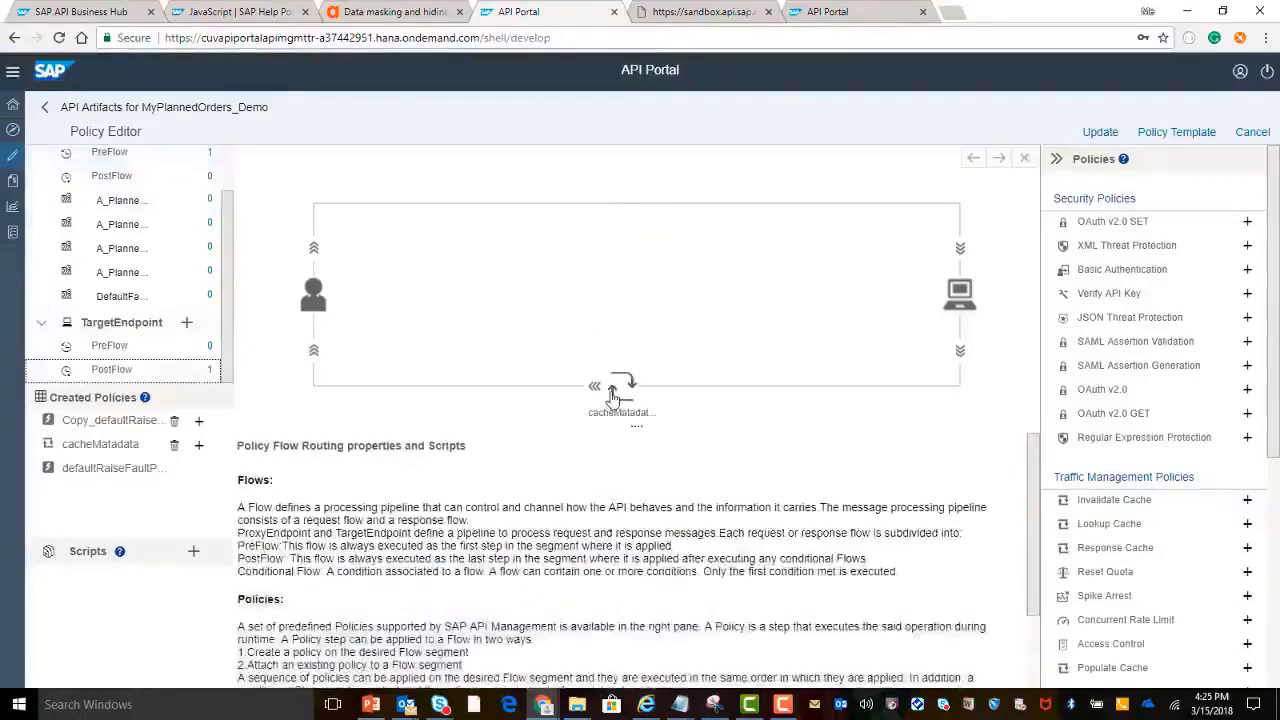
left_click(613, 395)
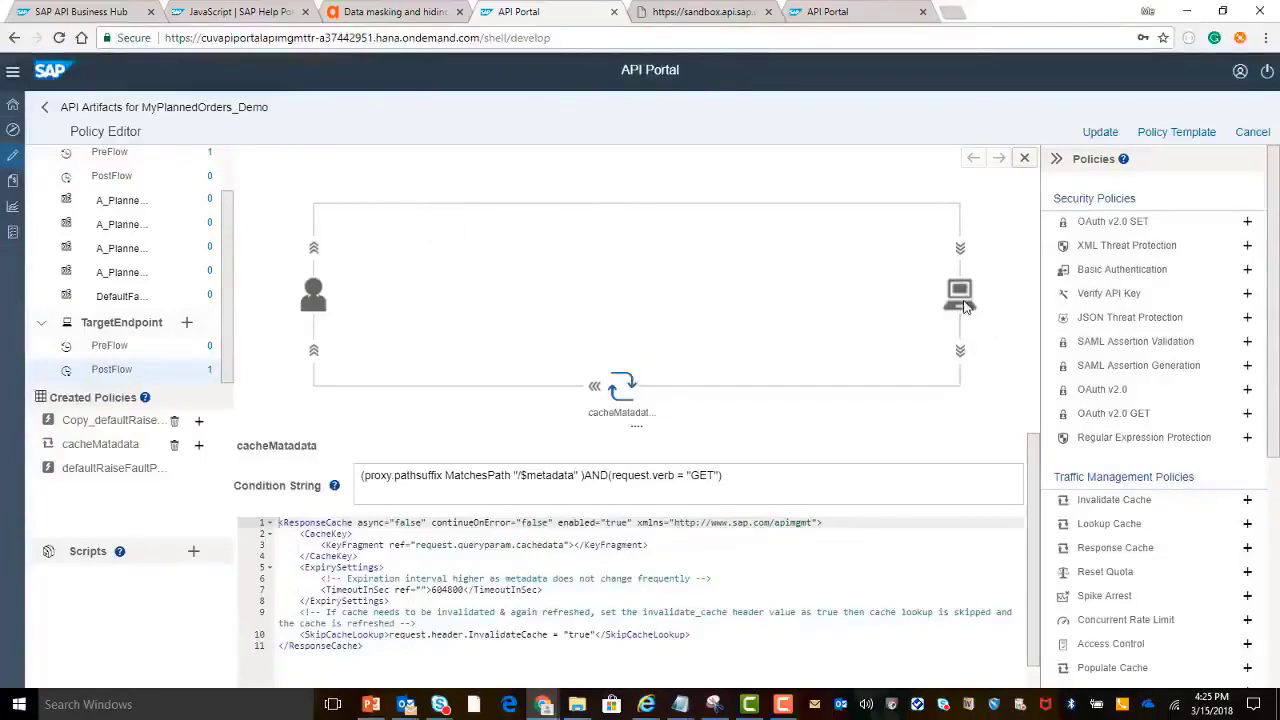
left_click(1110, 138)
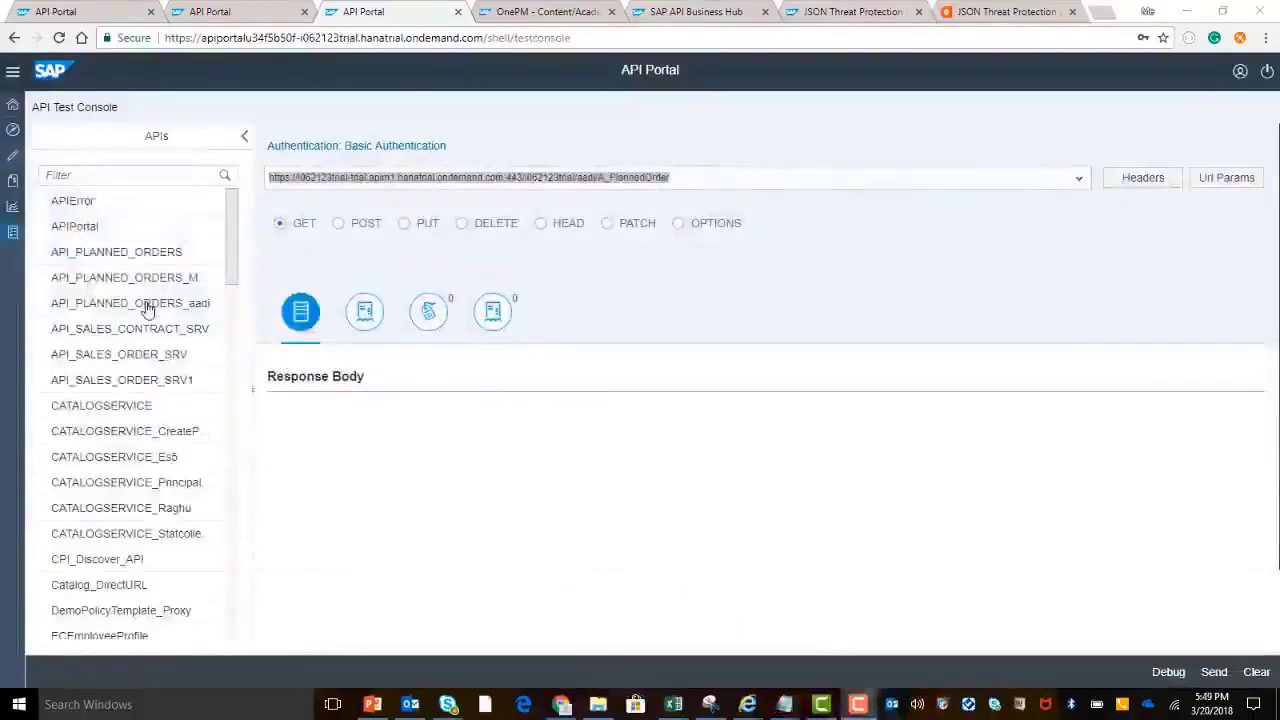
- Choose the API_PLANNED_ORDERS_aadi API in the test console and pick its A_PlannedOrder resource URL
left_click(147, 310)
left_click(1077, 183)
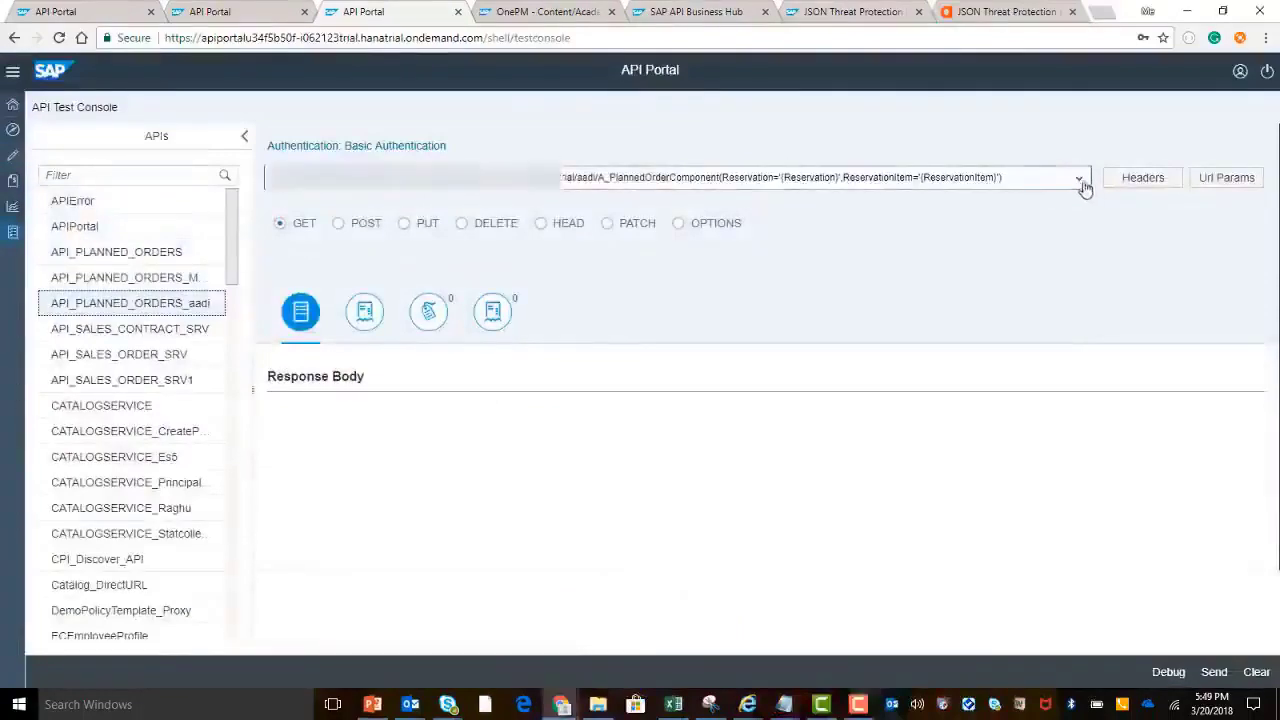
left_click(1077, 183)
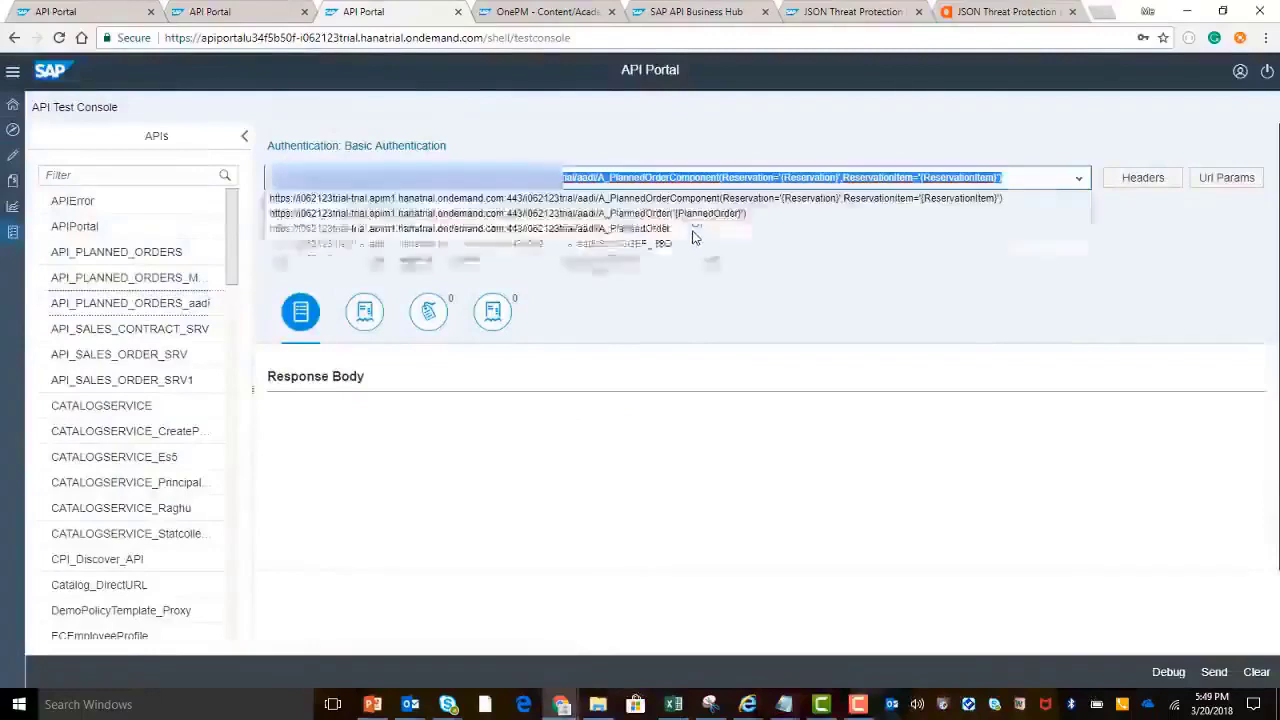
left_click(695, 237)
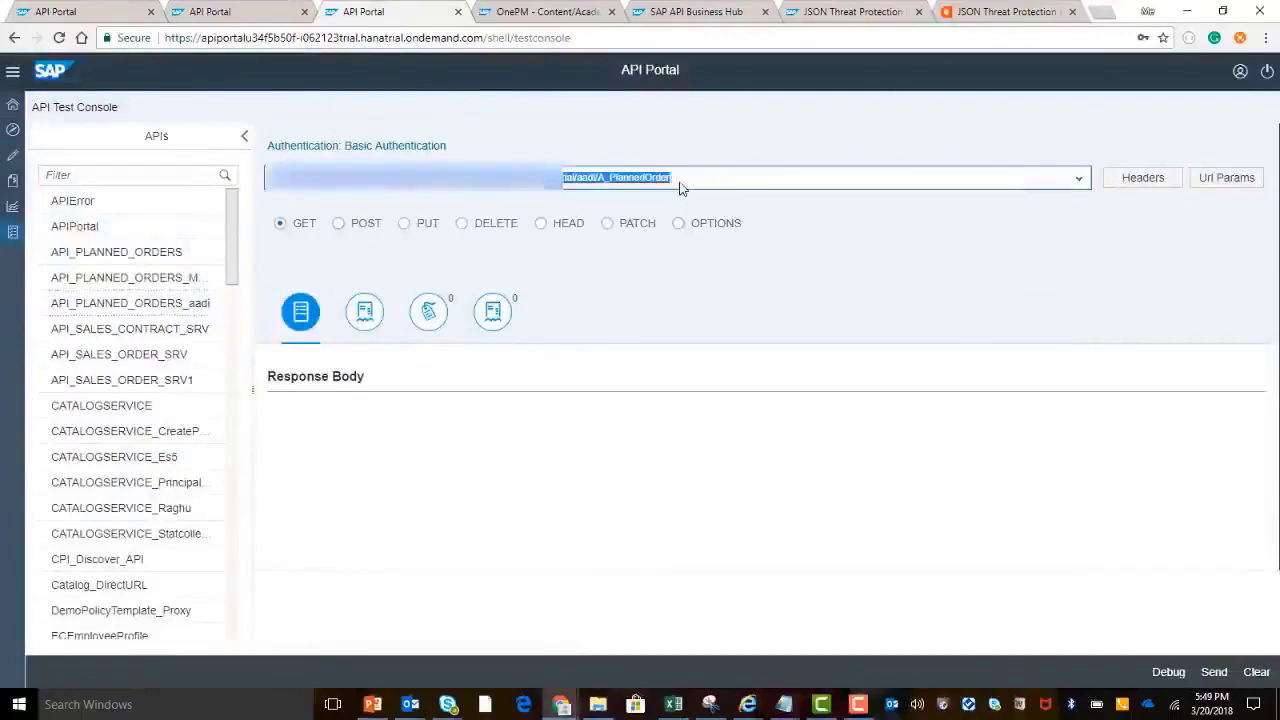
- Replace A_PlannedOrder at the end of the request URL with $metadata?cachedata=1
left_click(680, 188)
key("BackSpace")
key("BackSpace")
key("BackSpace")
key("BackSpace")
key("BackSpace")
key("BackSpace")
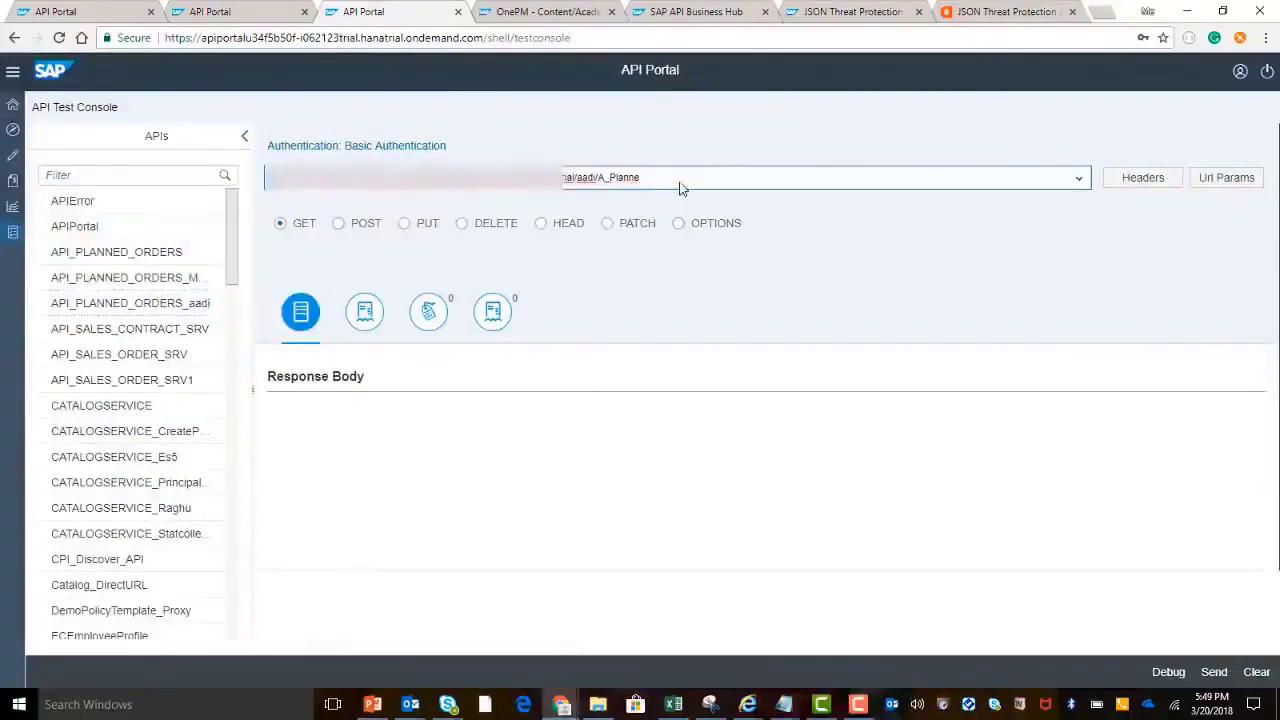
key("BackSpace")
key("BackSpace")
key("BackSpace")
key("BackSpace")
key("BackSpace")
key("BackSpace")
key("BackSpace")
key("BackSpace")
type("$")
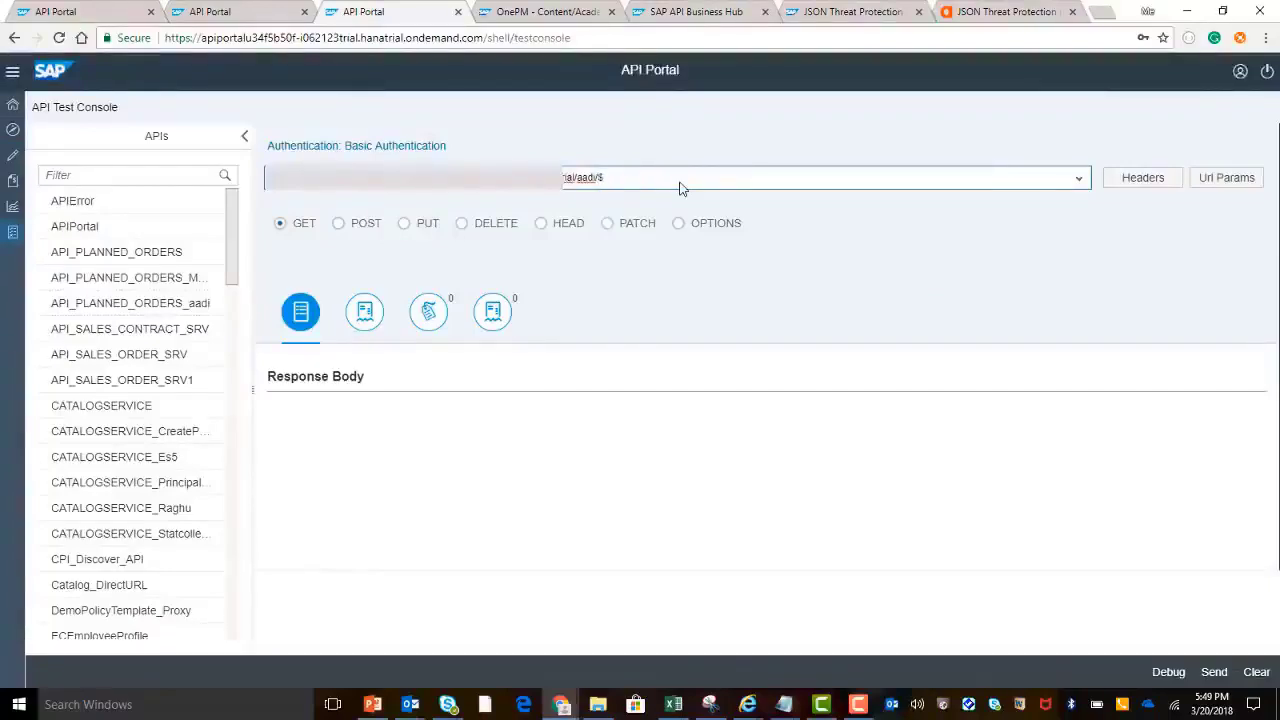
type("metadata?")
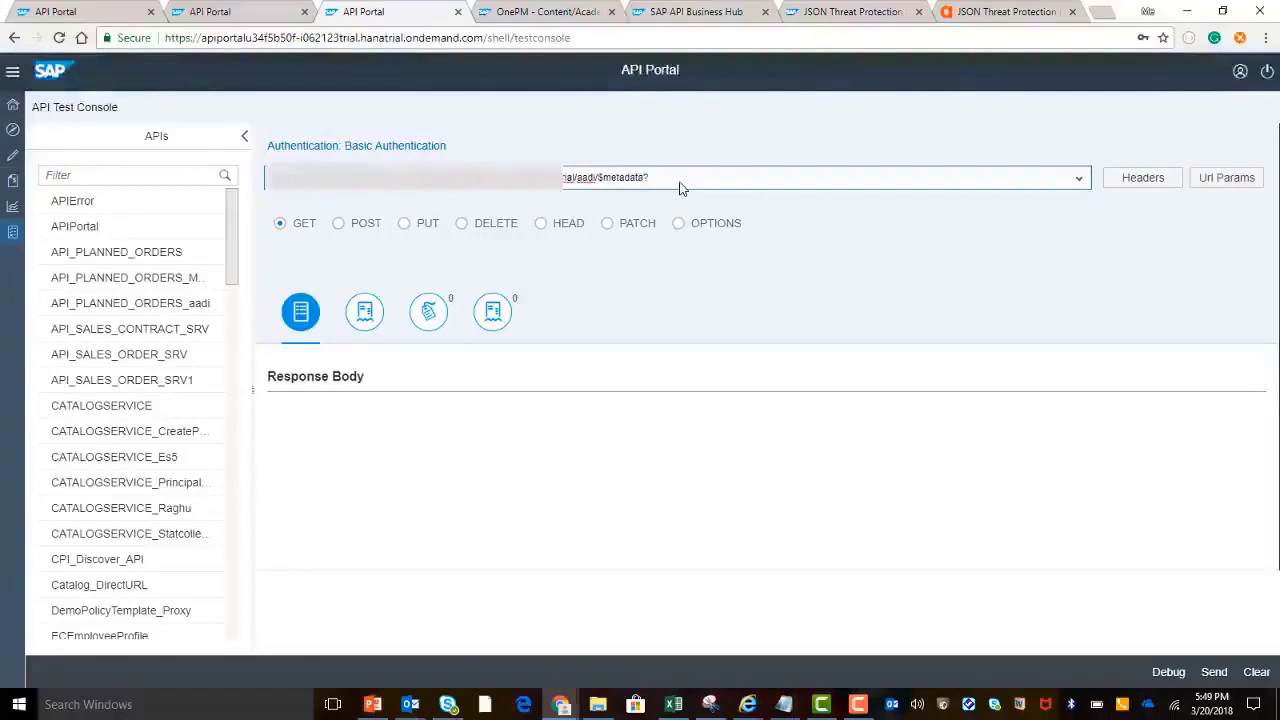
type("cachedata=1")
- Add an InvalidateCache request header with the value true and send the GET request
left_click(1122, 180)
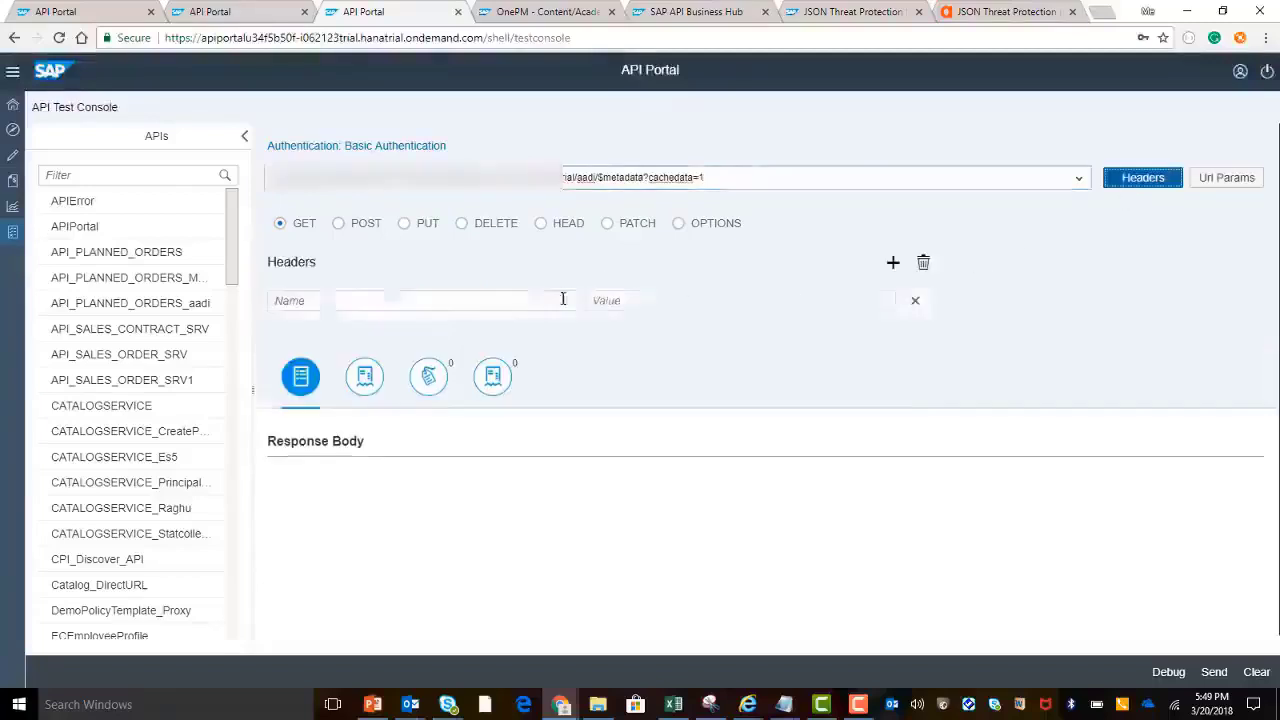
left_click(557, 300)
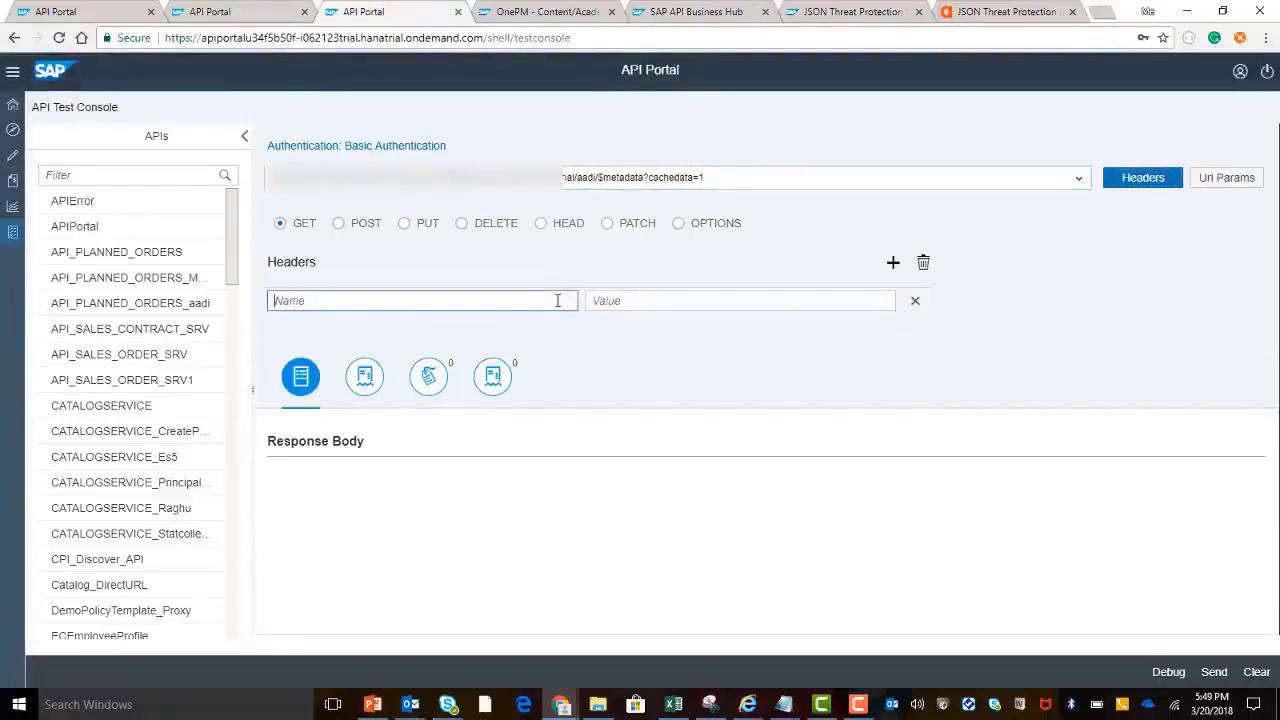
type("Invalidate")
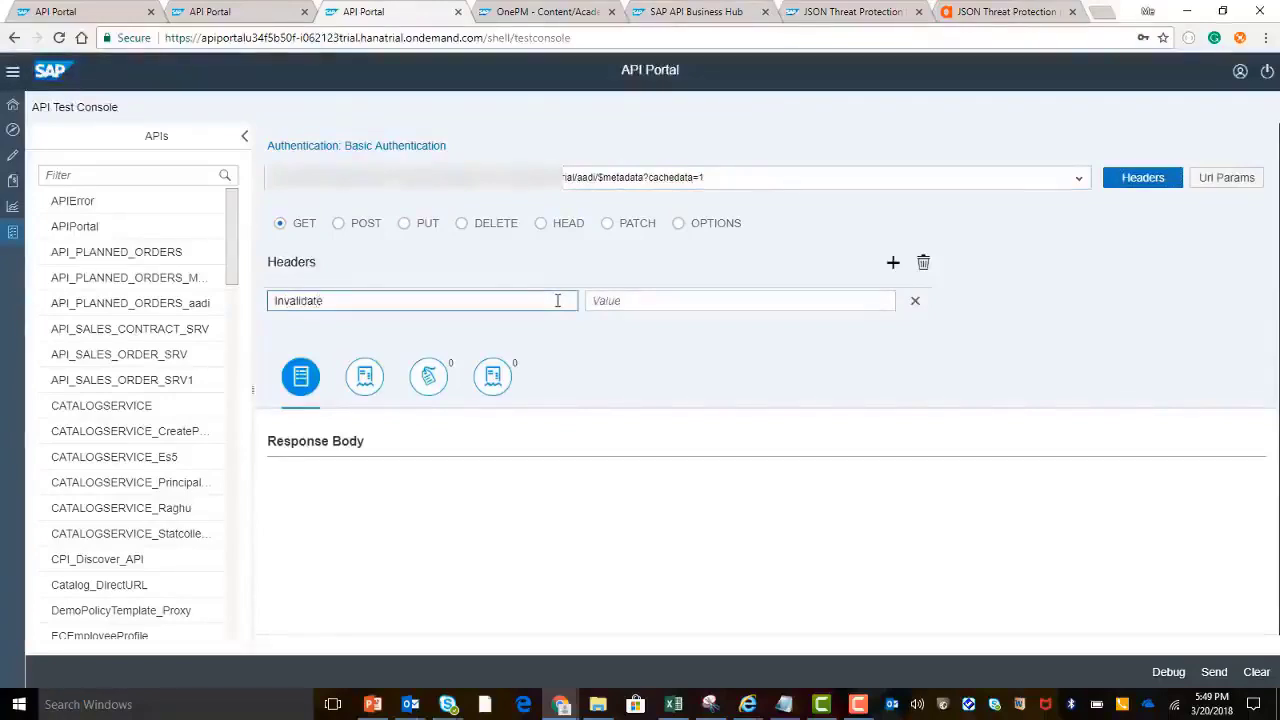
type("Cache")
left_click(684, 304)
type("true")
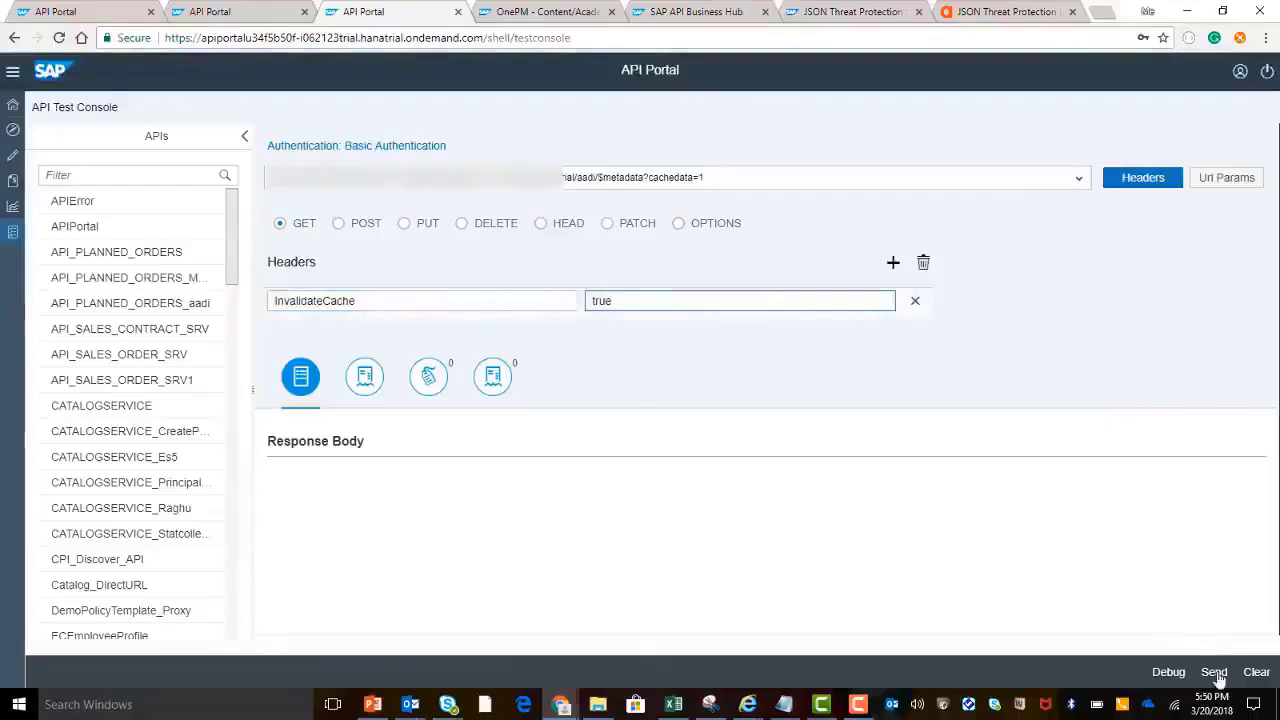
left_click(1214, 673)
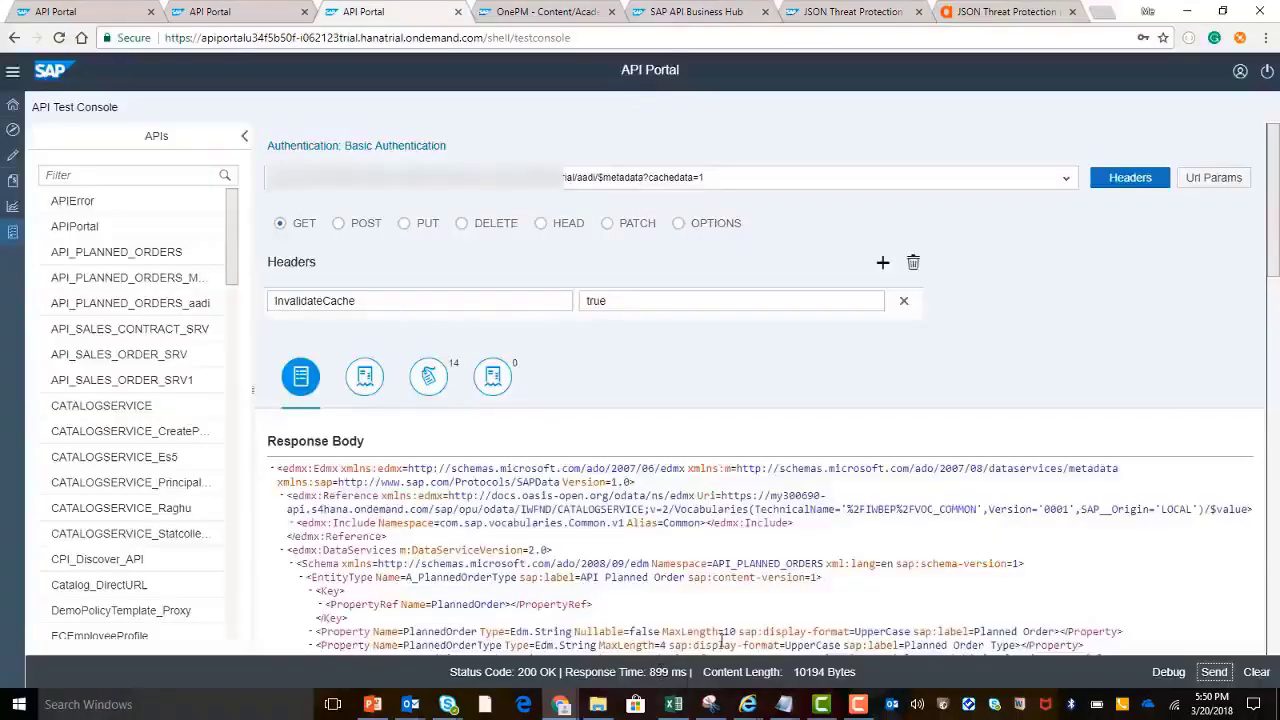
- Resend the $metadata GET request without the InvalidateCache header and refresh the transactions in the API_PLANNED_ORDERS_aadi debug viewer
left_click(913, 264)
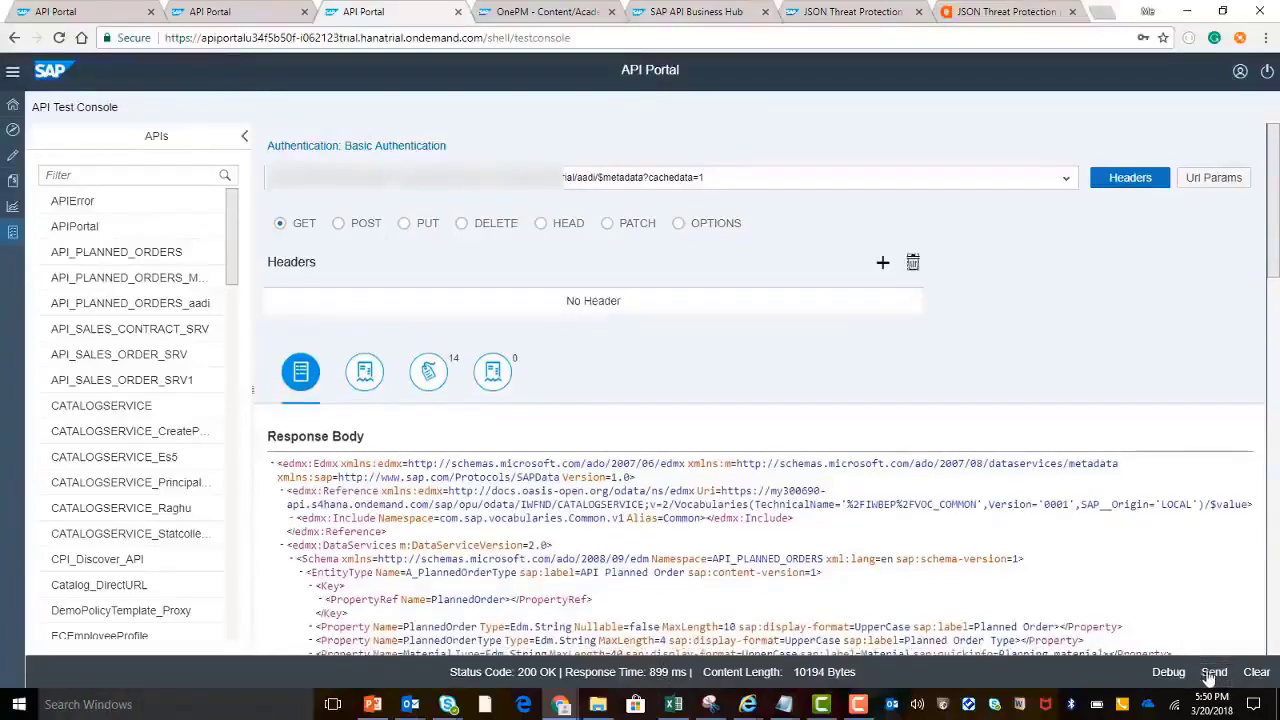
left_click(1212, 673)
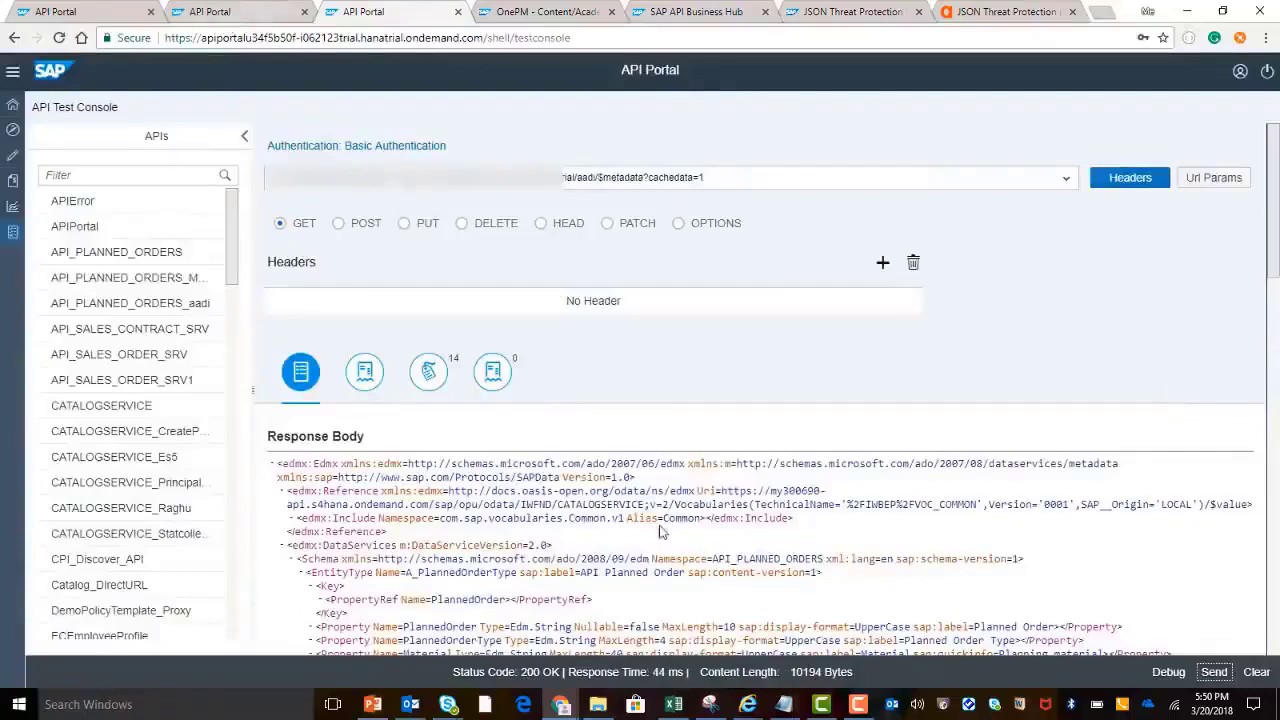
key("ctrl+shift+Tab")
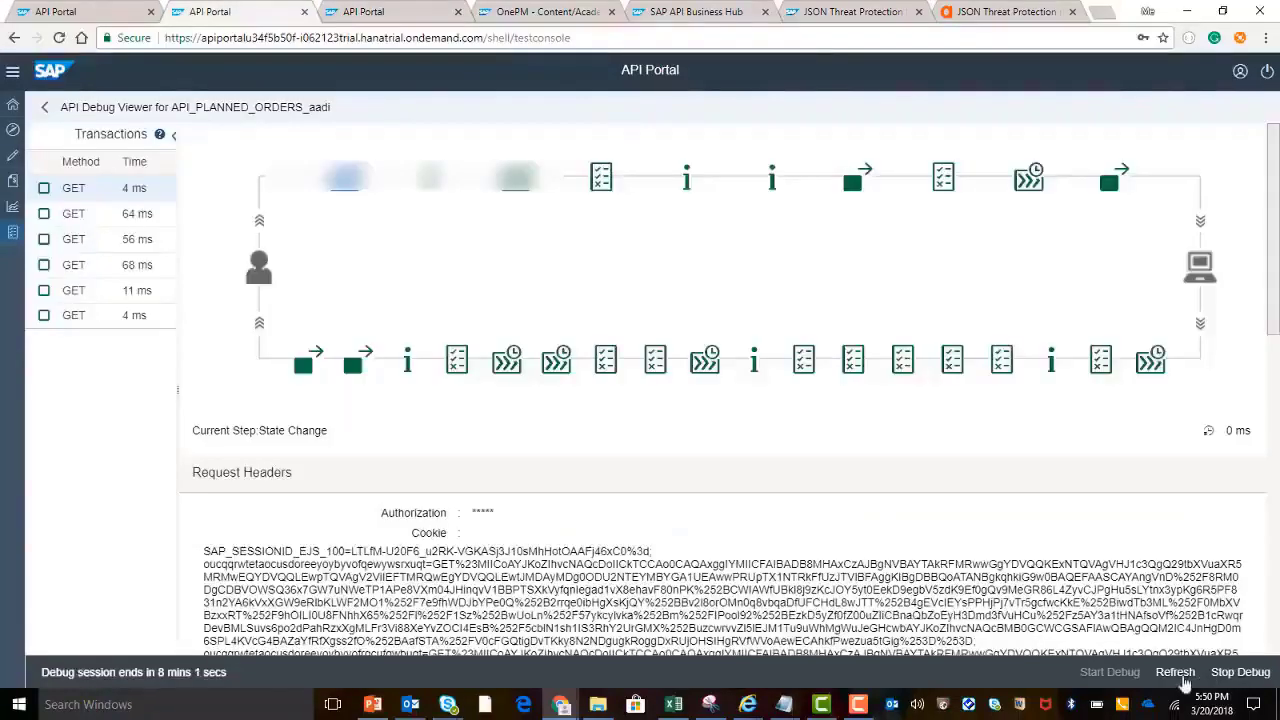
left_click(1180, 676)
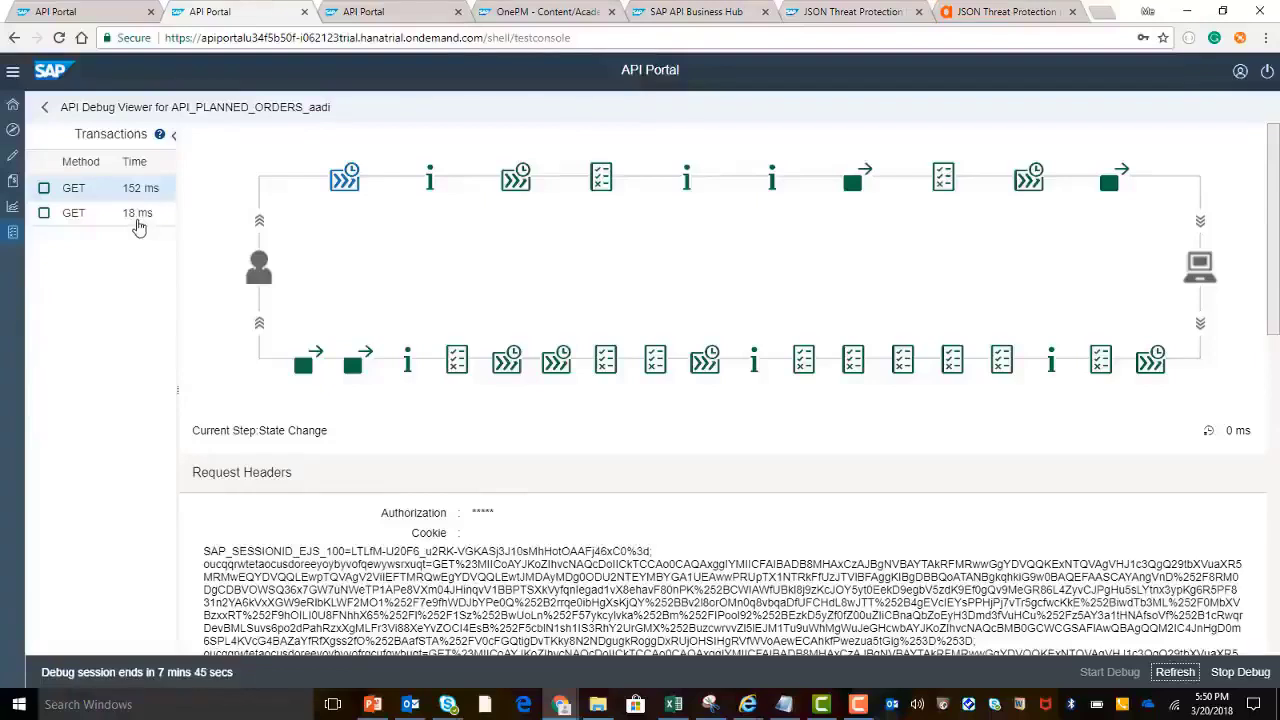
- Send the header-free $metadata?cachedata=1 GET request again from the test console and return to the API debug viewer
left_click(357, 14)
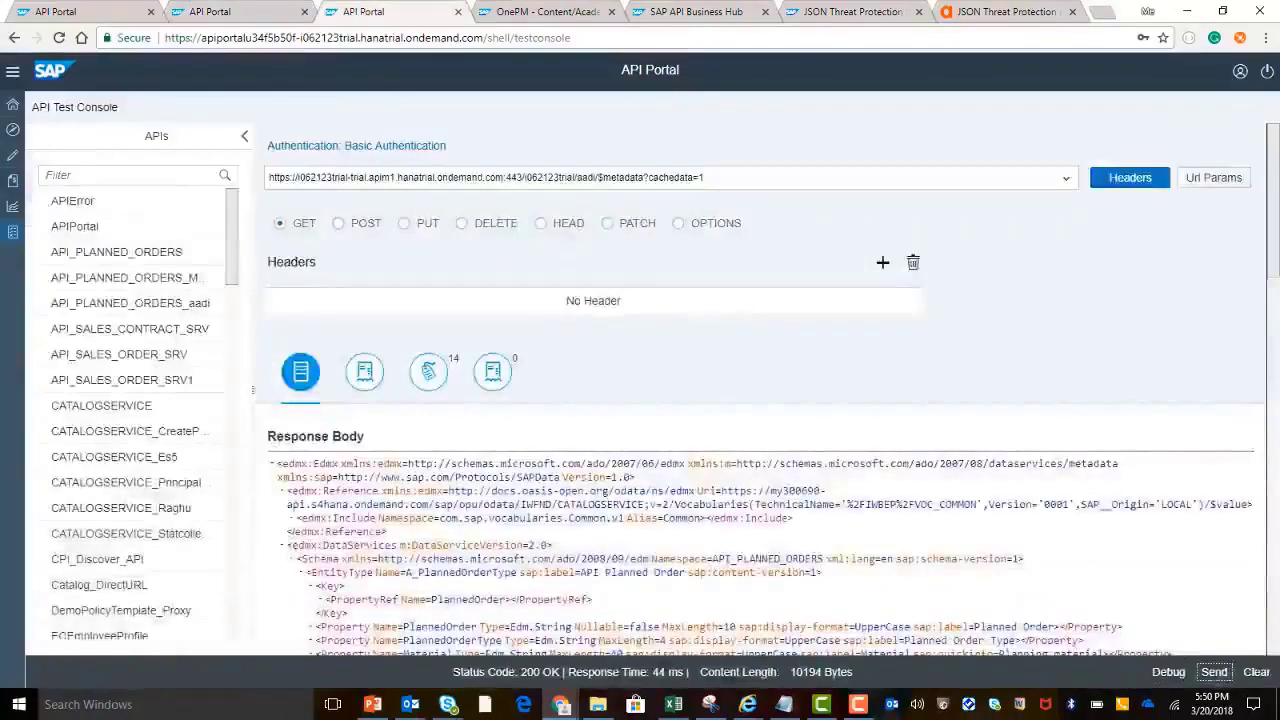
left_click(1214, 672)
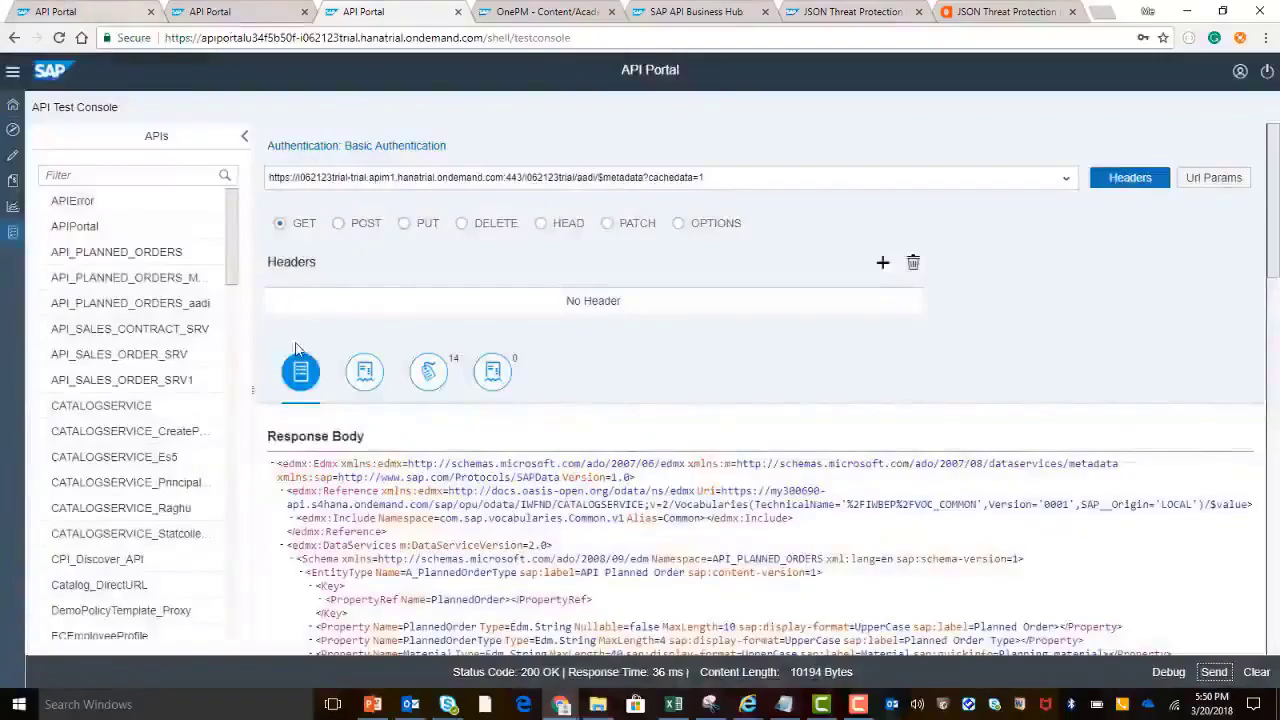
left_click(210, 11)
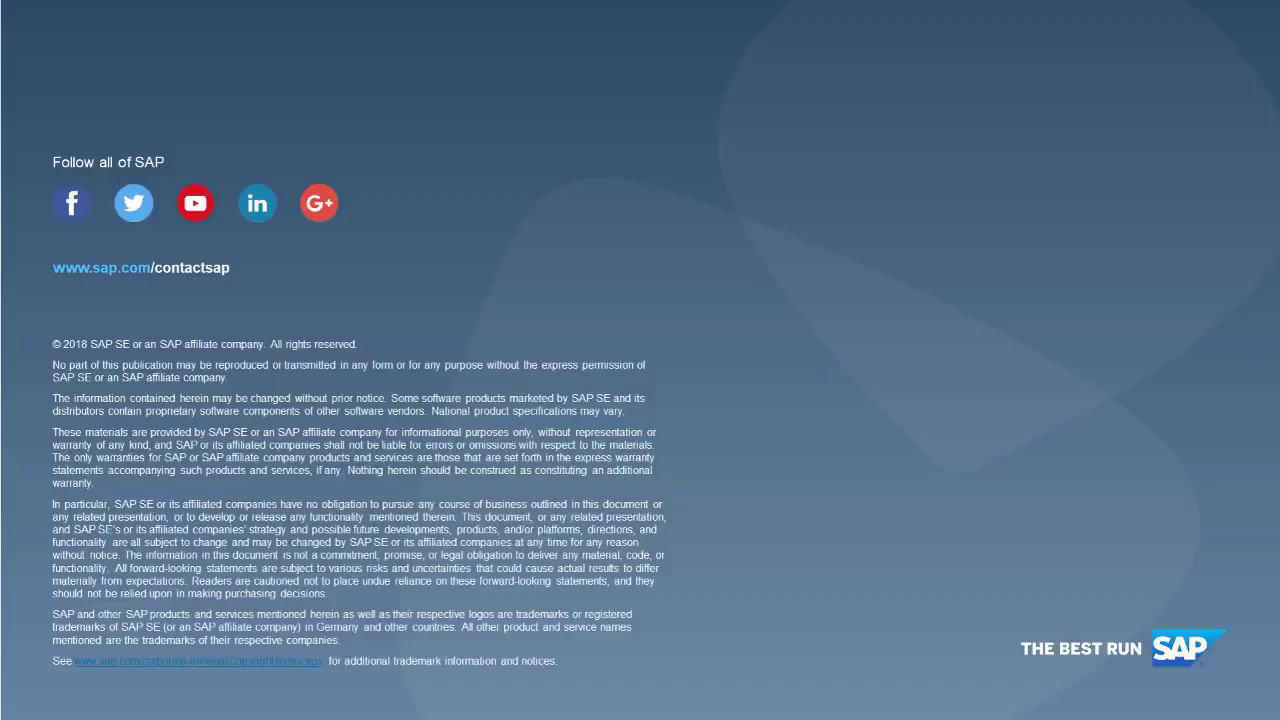